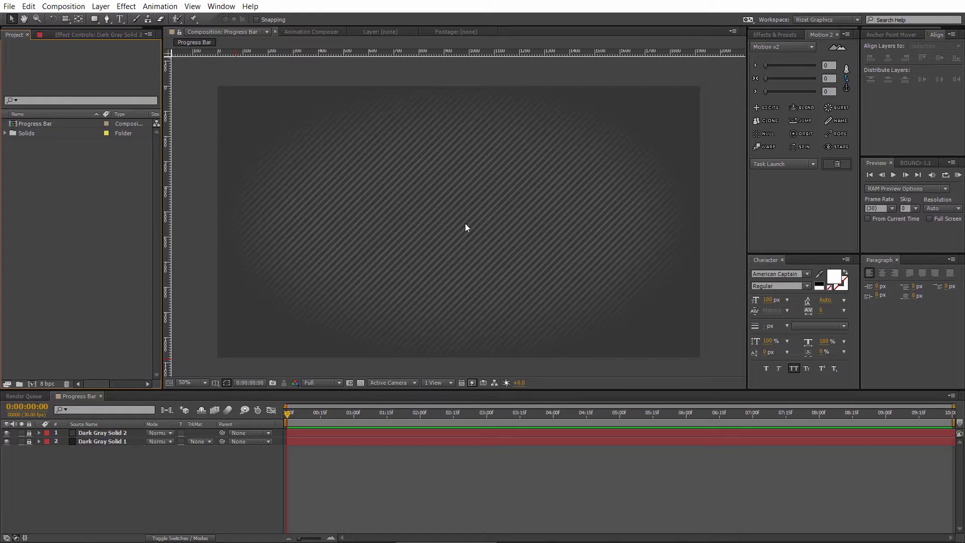
right_click(62, 126)
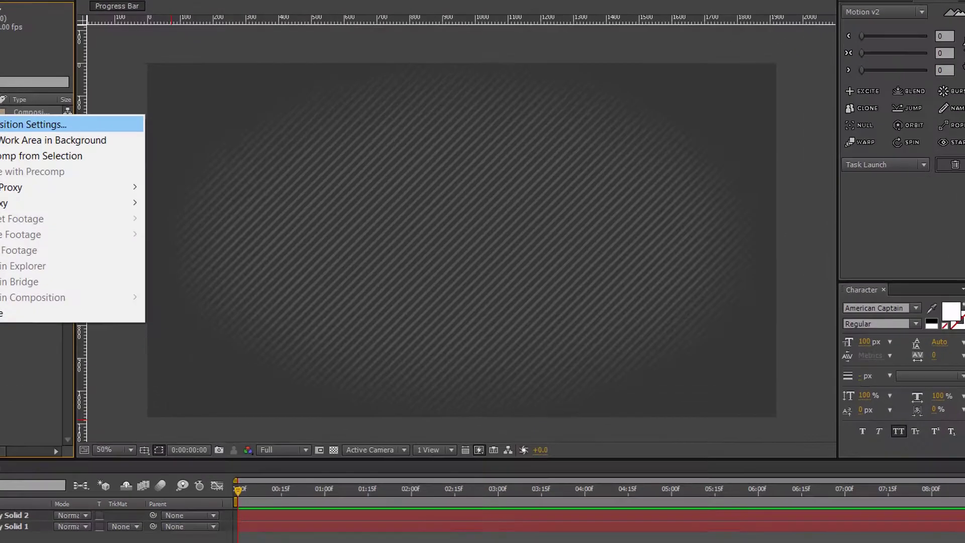
click(88, 129)
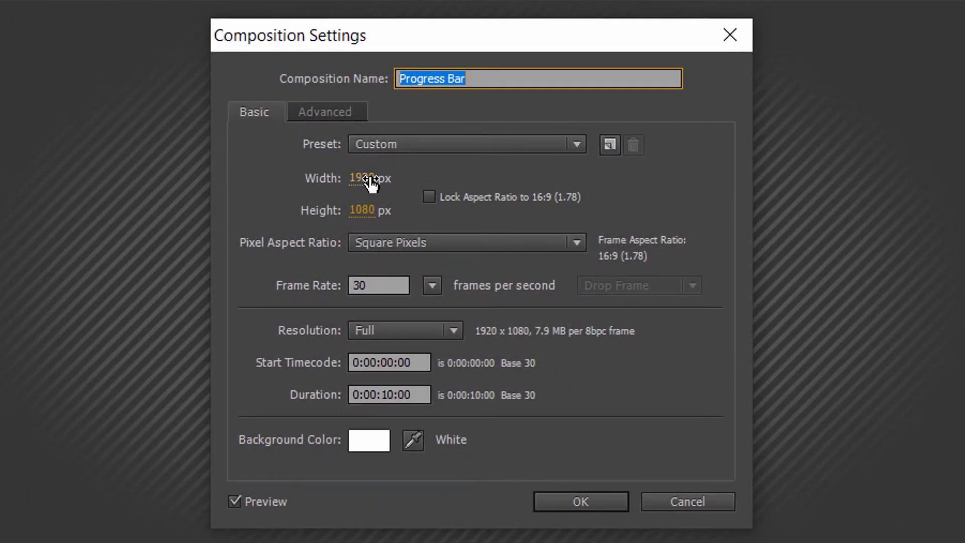
click(371, 181)
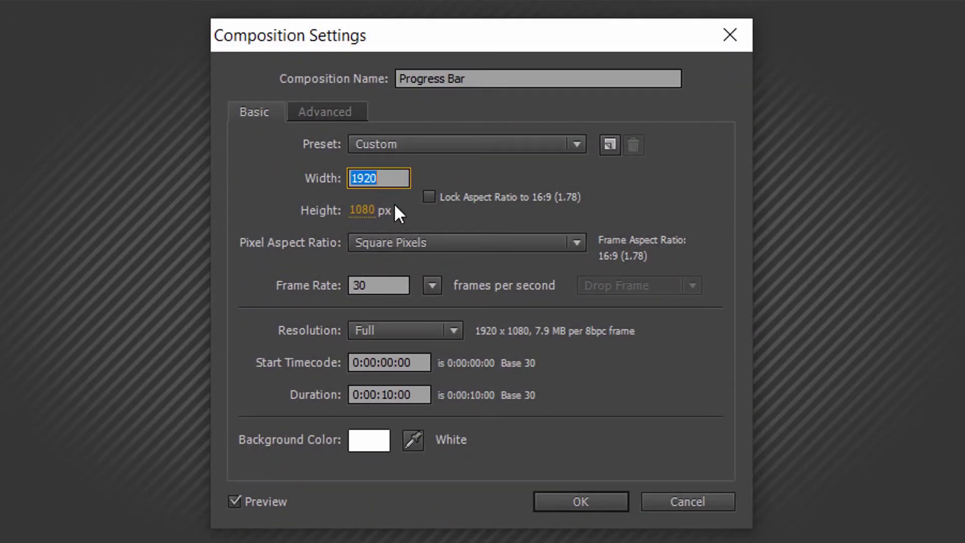
click(371, 211)
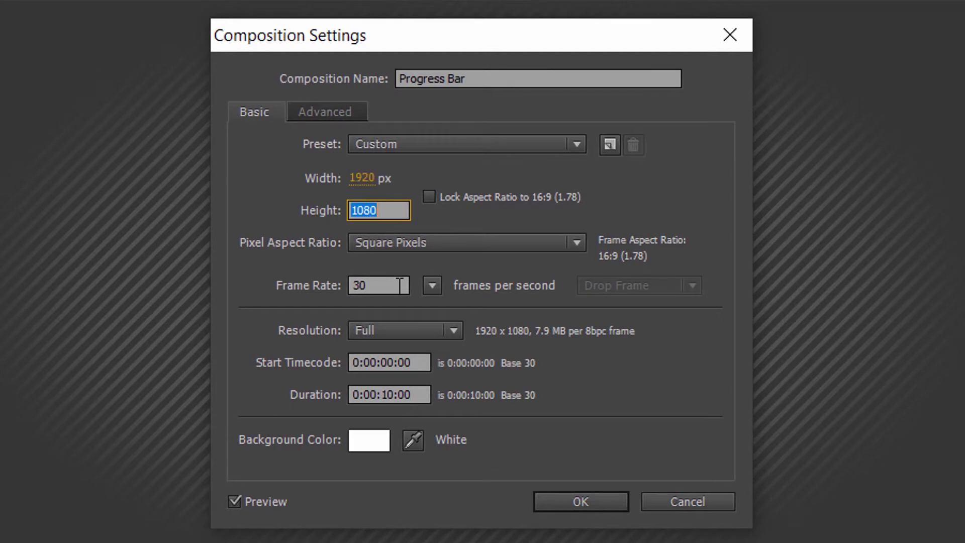
click(396, 285)
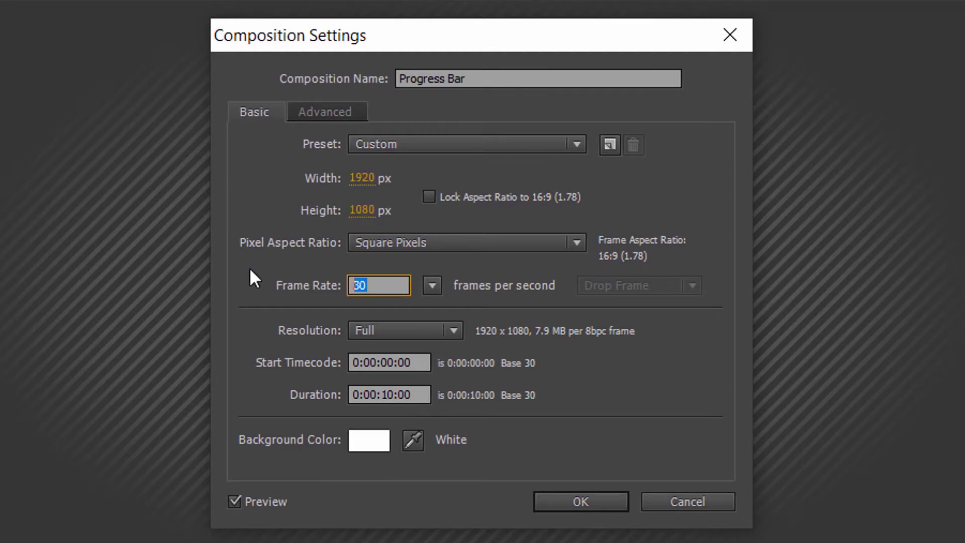
click(423, 398)
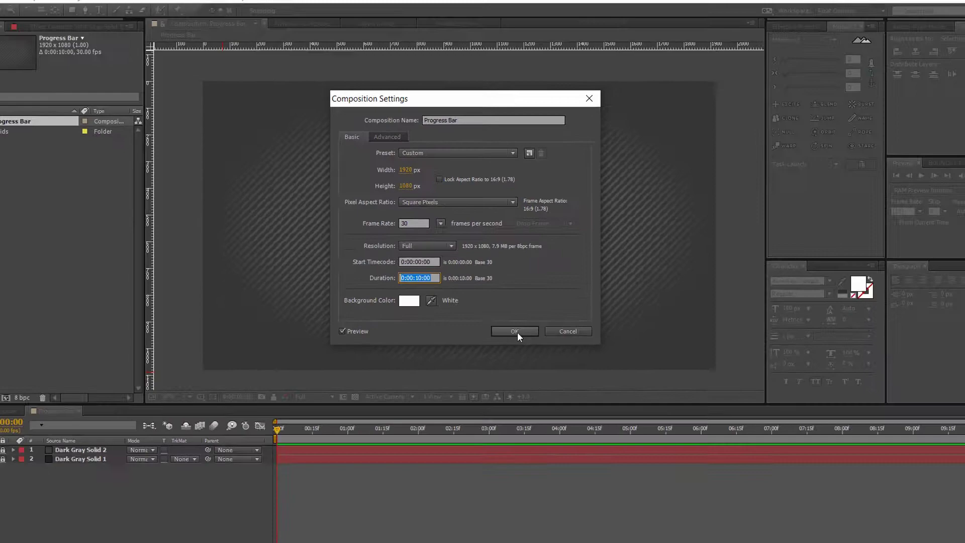
click(581, 501)
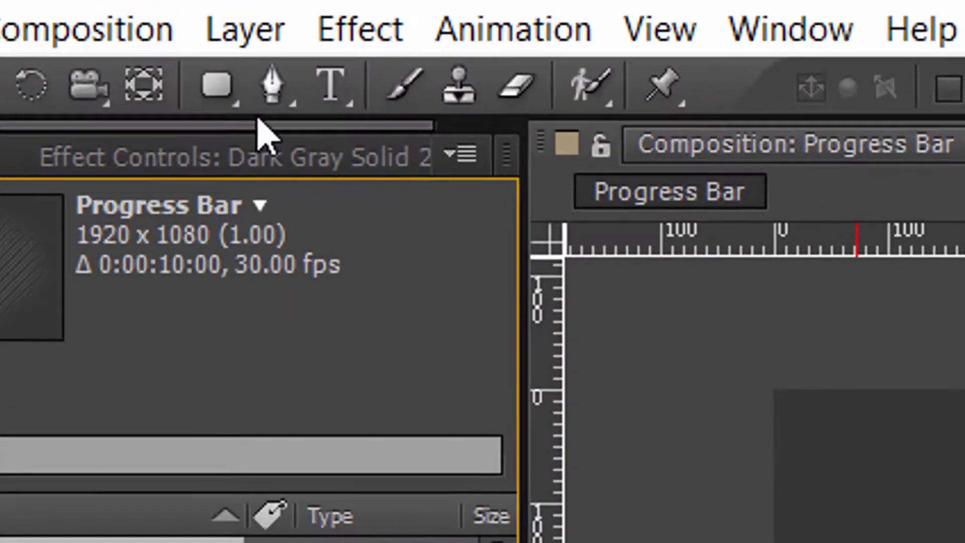
Step: Switch the shape tool to Rounded Rectangle and set new shapes' fill to None
drag(98, 20, 117, 29)
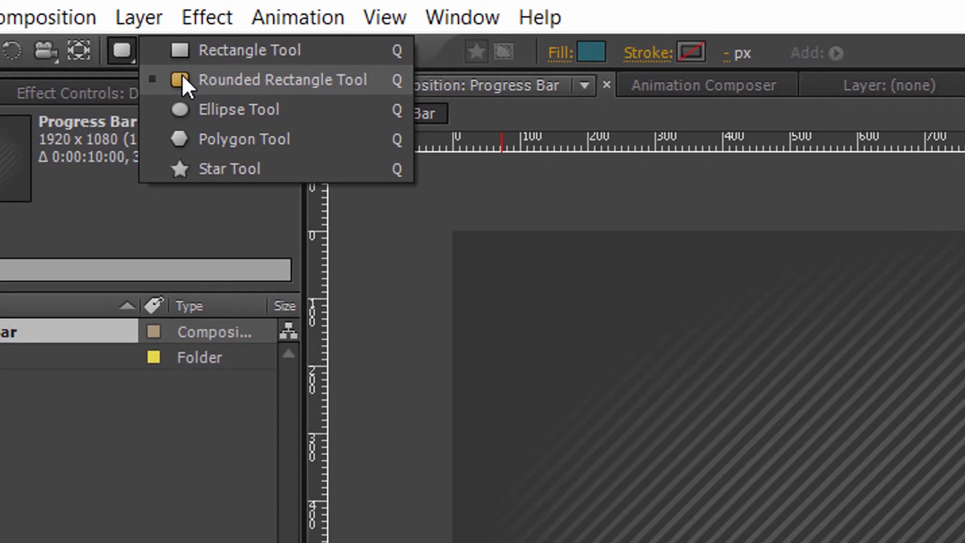
drag(182, 74, 182, 74)
click(558, 52)
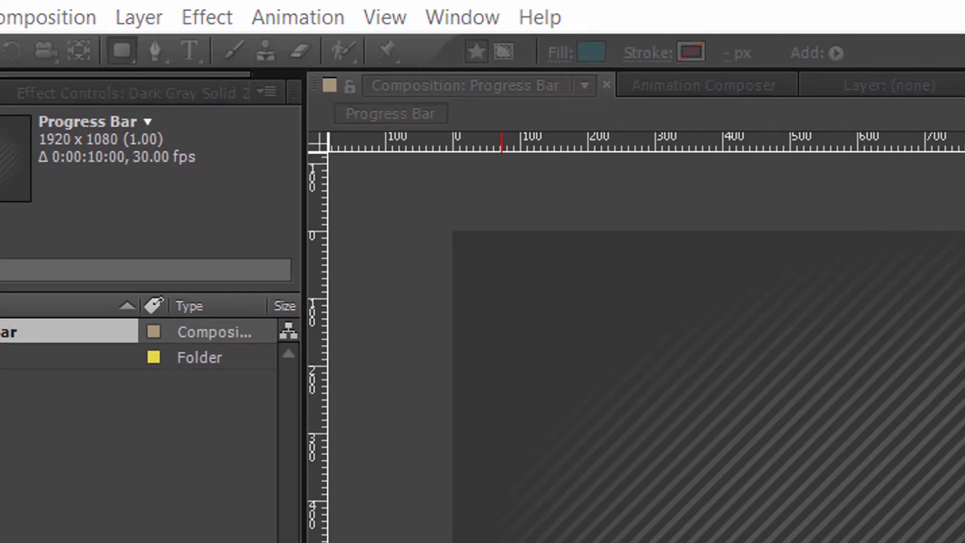
drag(750, 96, 563, 114)
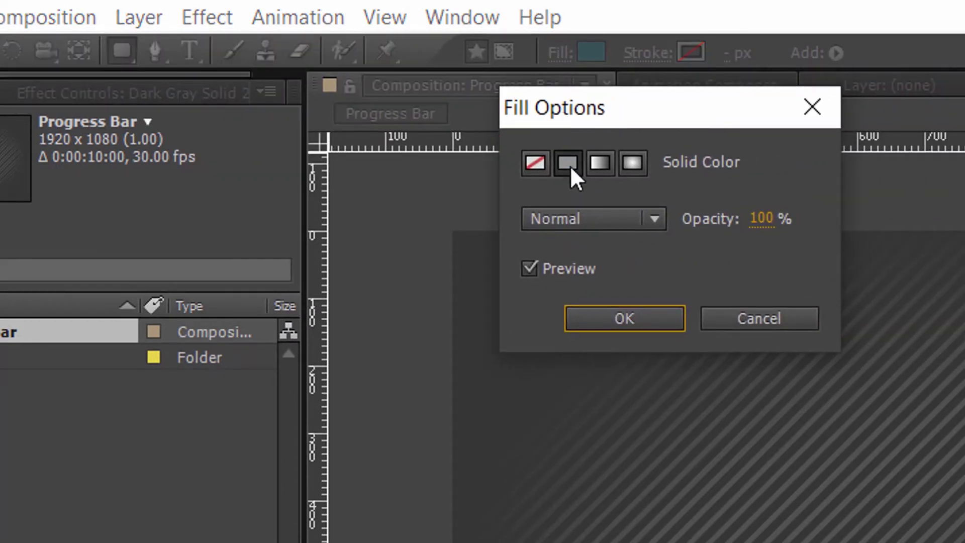
click(541, 170)
click(606, 312)
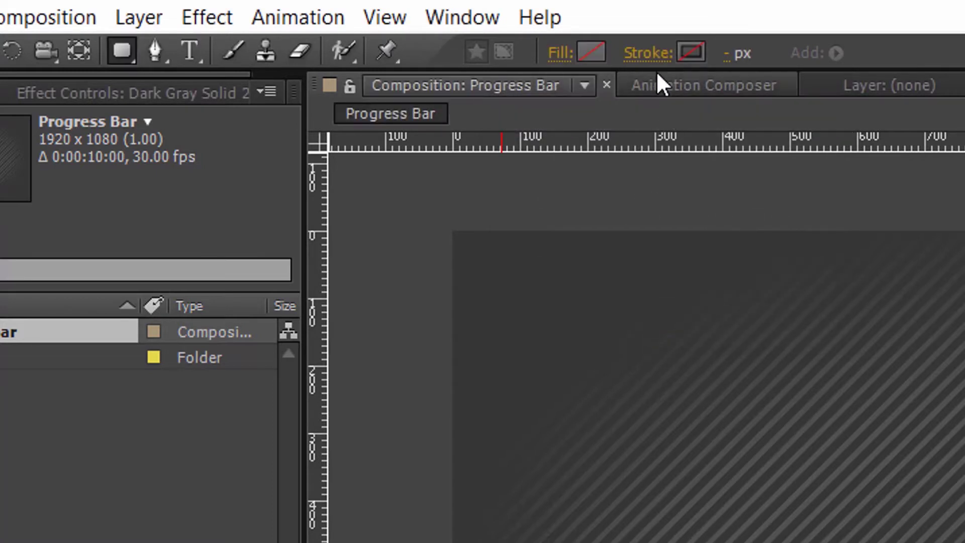
Step: Give new shapes a white solid-colour stroke with a 5 px width
click(639, 54)
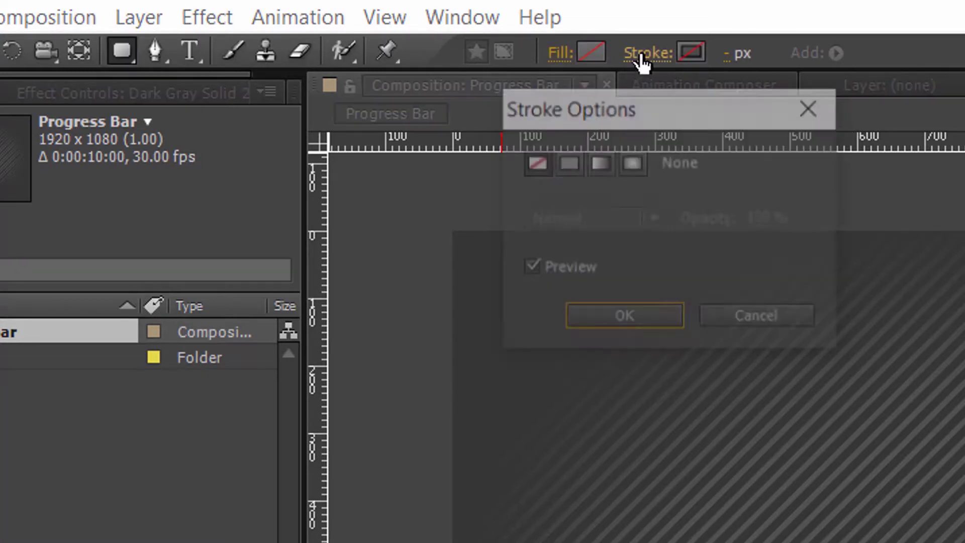
click(563, 167)
click(626, 322)
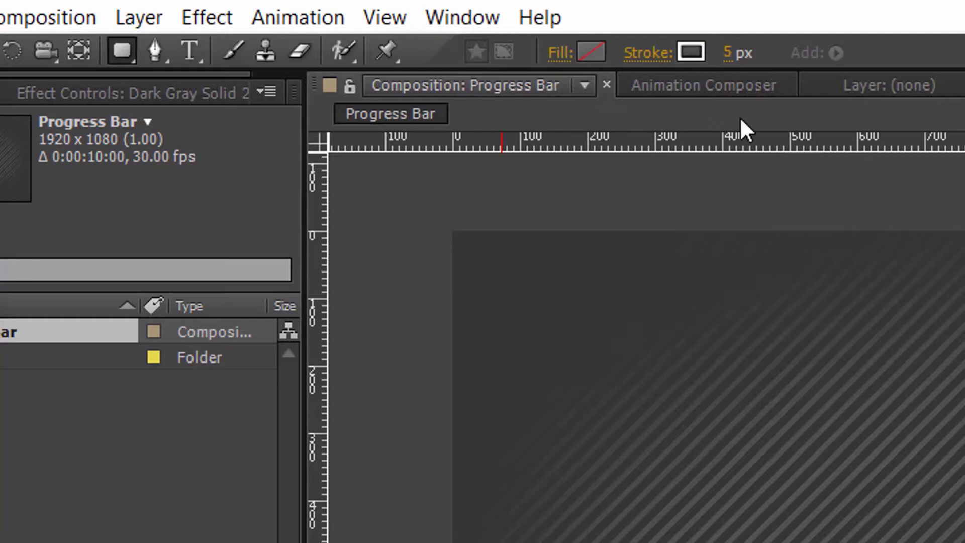
click(729, 54)
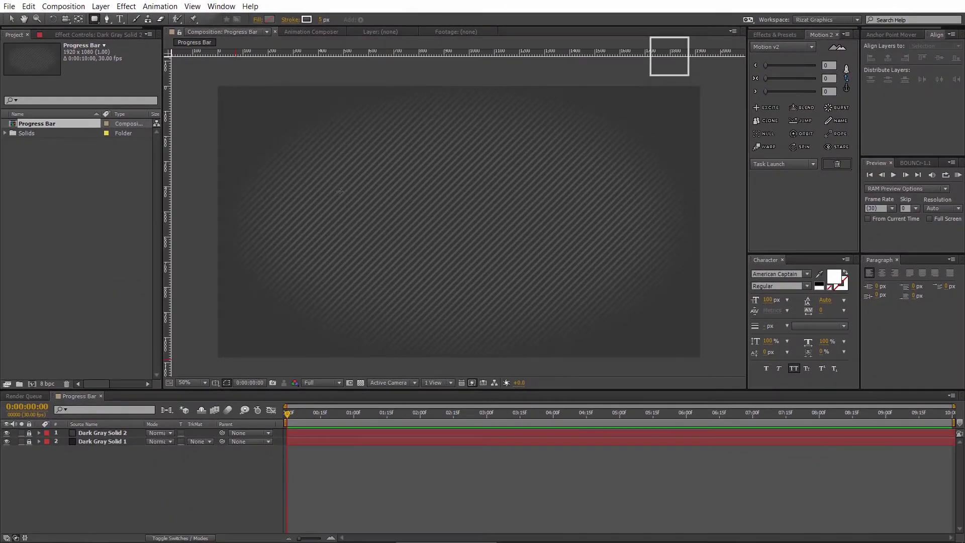
Step: Draw a long rounded outline bar across the composition and centre it vertically
click(576, 418)
drag(348, 214, 596, 229)
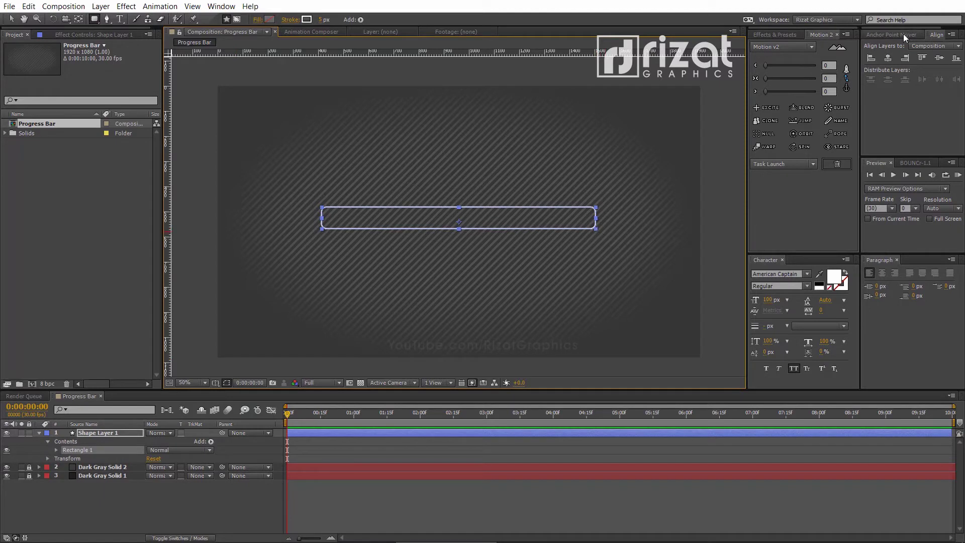
click(887, 59)
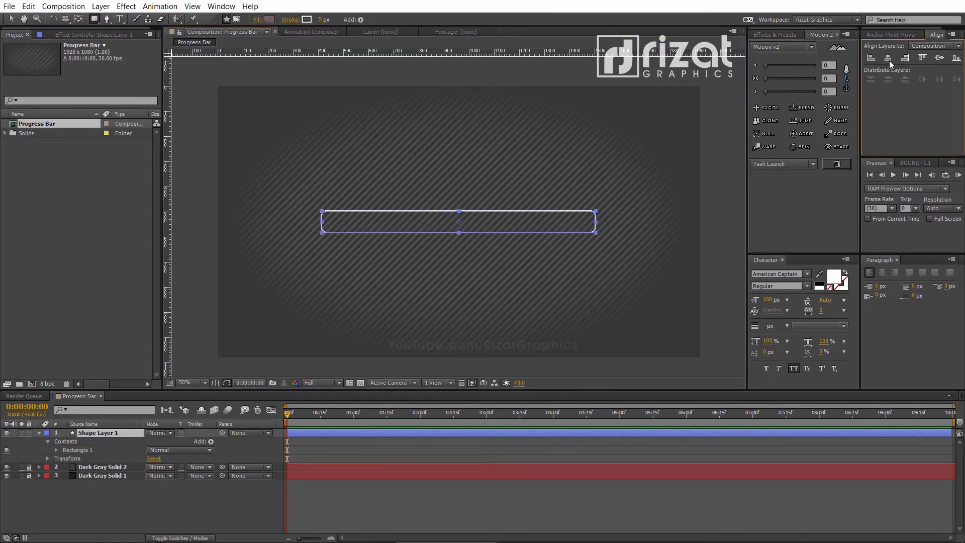
click(152, 501)
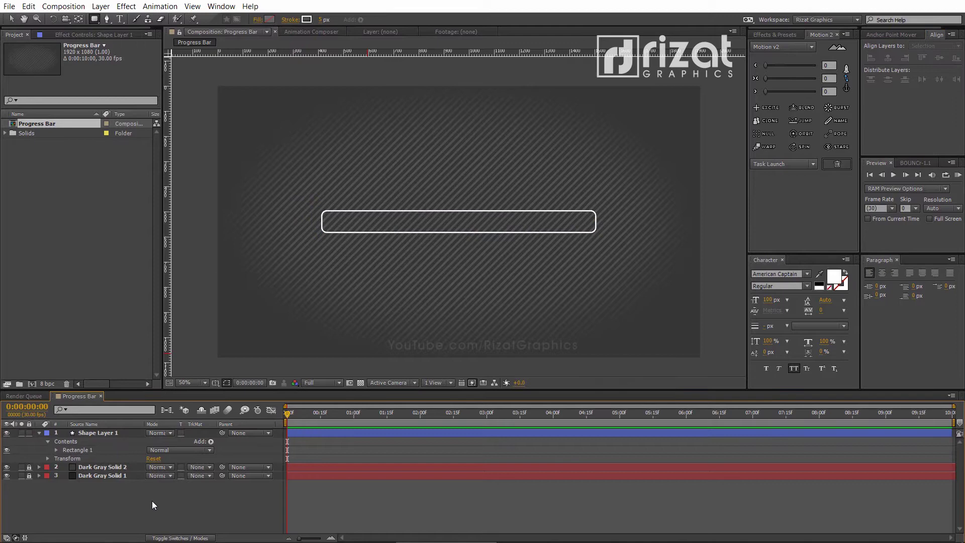
Step: Rename the shape layer to 'Stroke' and lock it
click(39, 433)
click(86, 433)
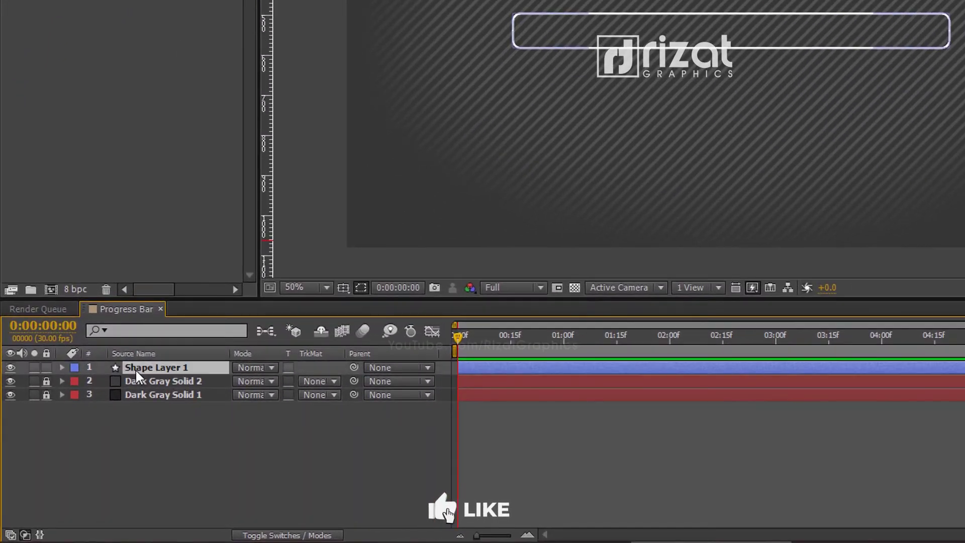
key(Return)
text(Stroke)
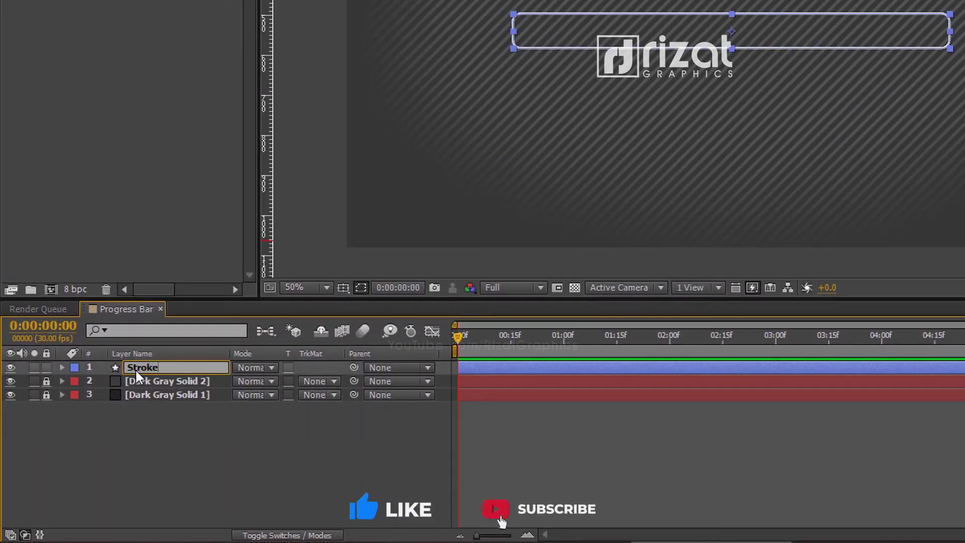
key(Return)
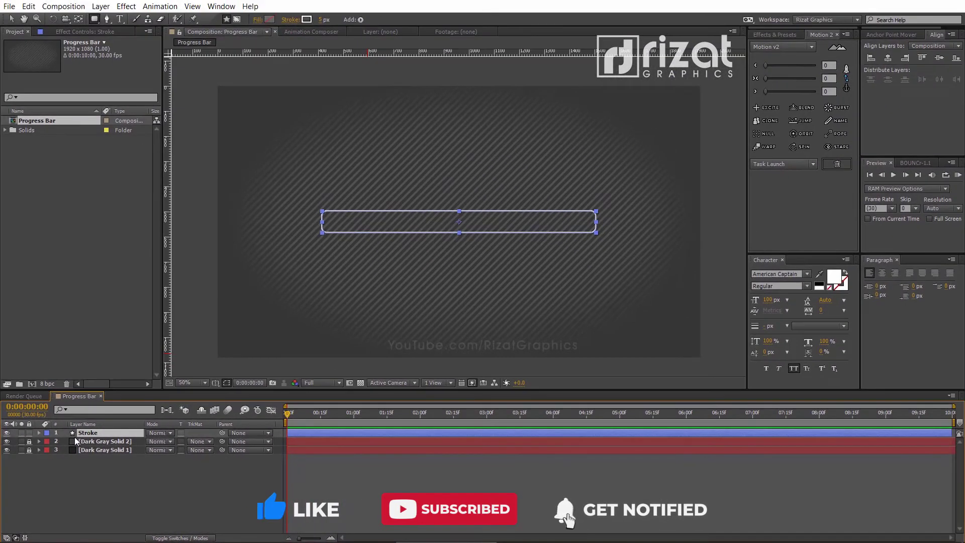
click(30, 432)
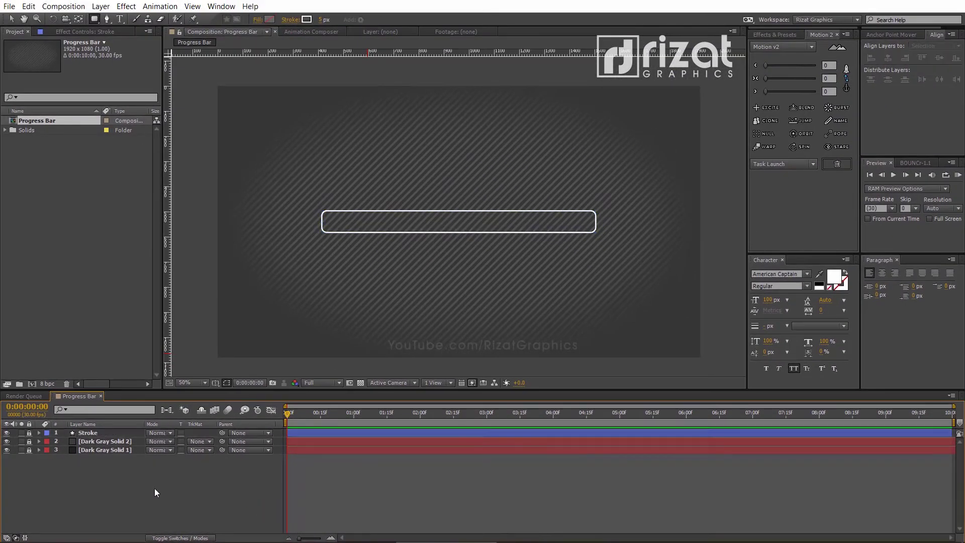
Step: Draw a straight pen line across the bar at 100% view and set its stroke to 59 px
click(110, 21)
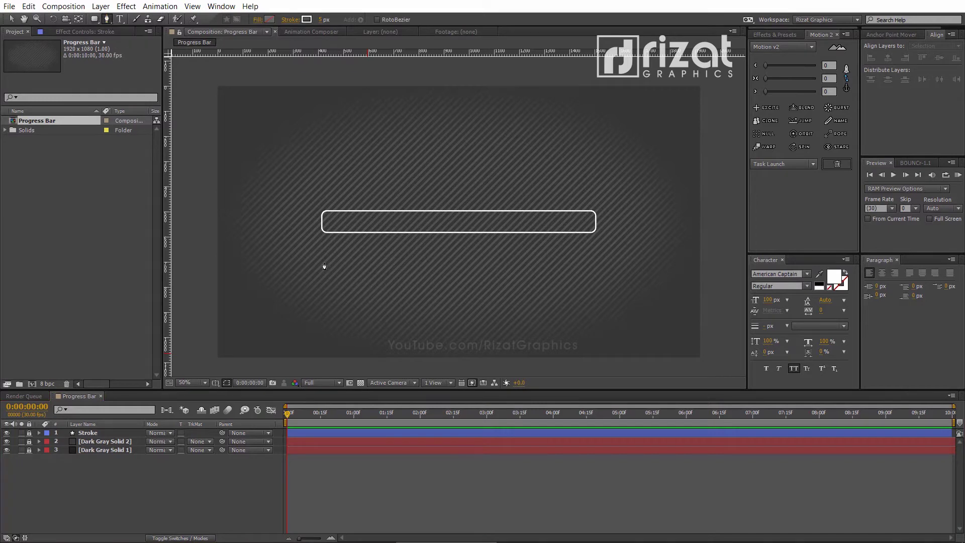
key(period)
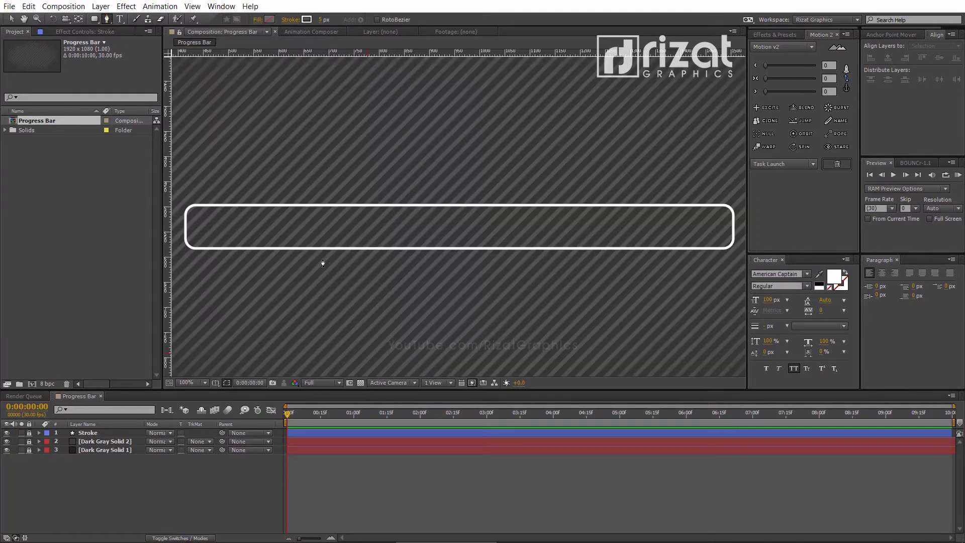
click(190, 226)
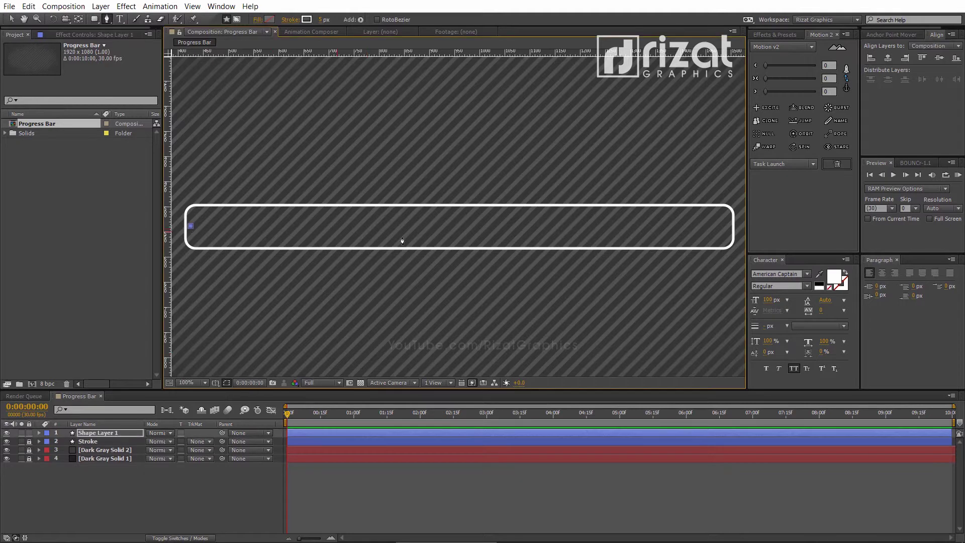
shift+click(728, 231)
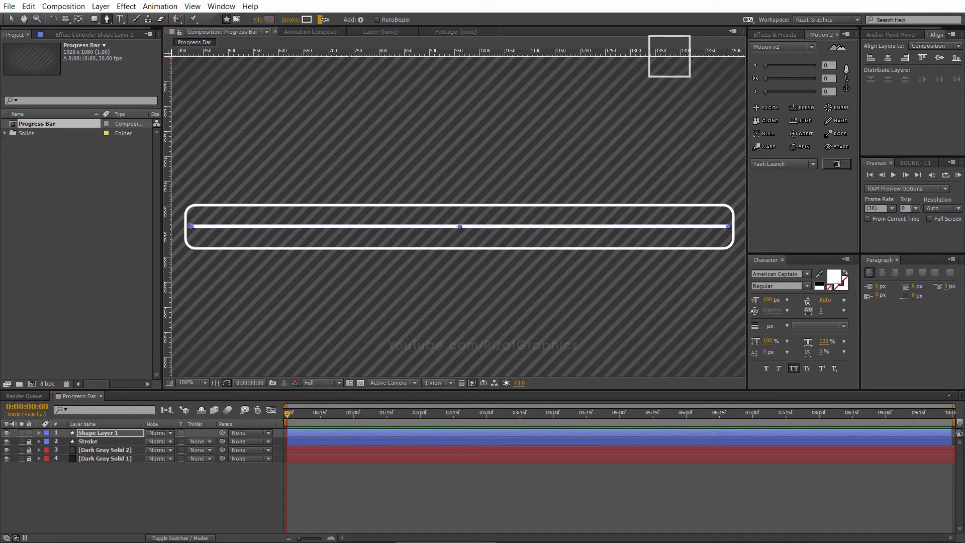
drag(324, 19, 359, 21)
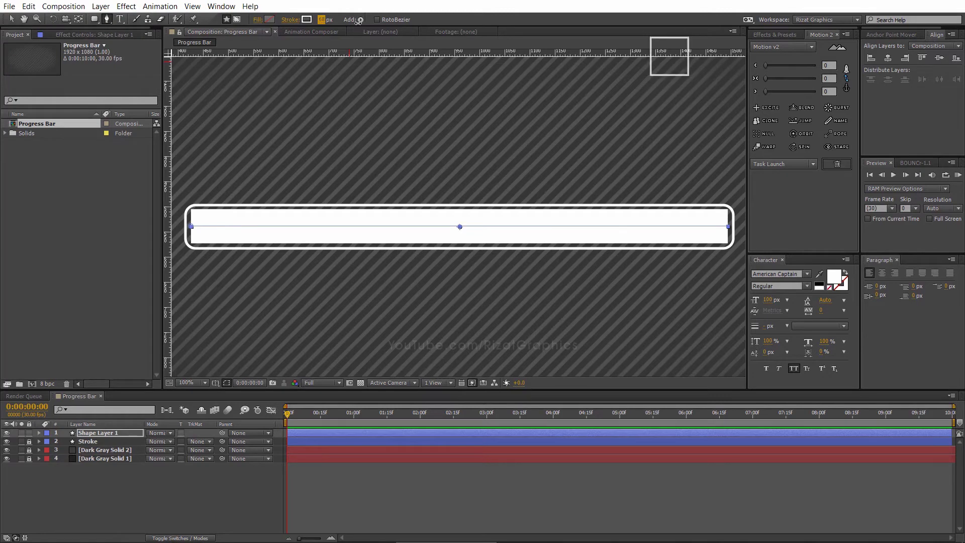
drag(359, 20, 354, 20)
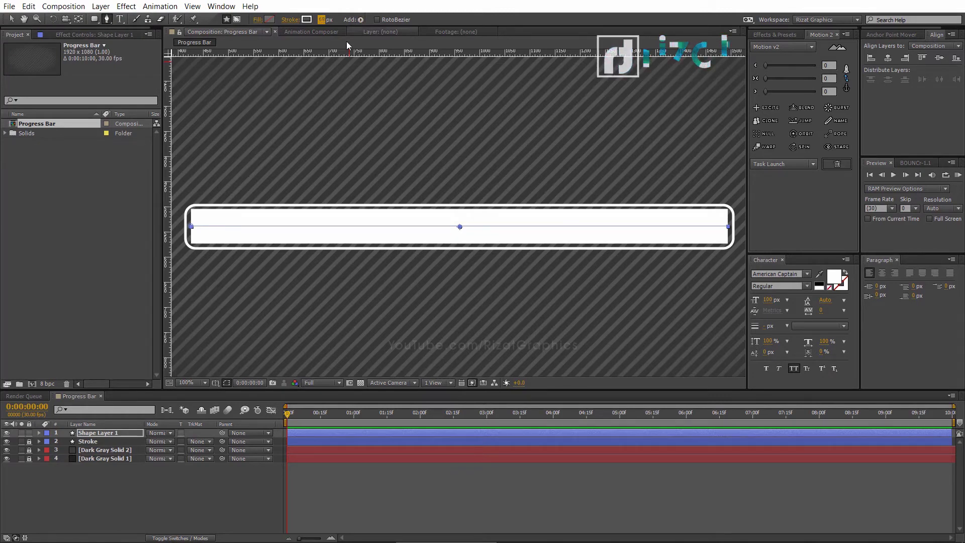
click(289, 400)
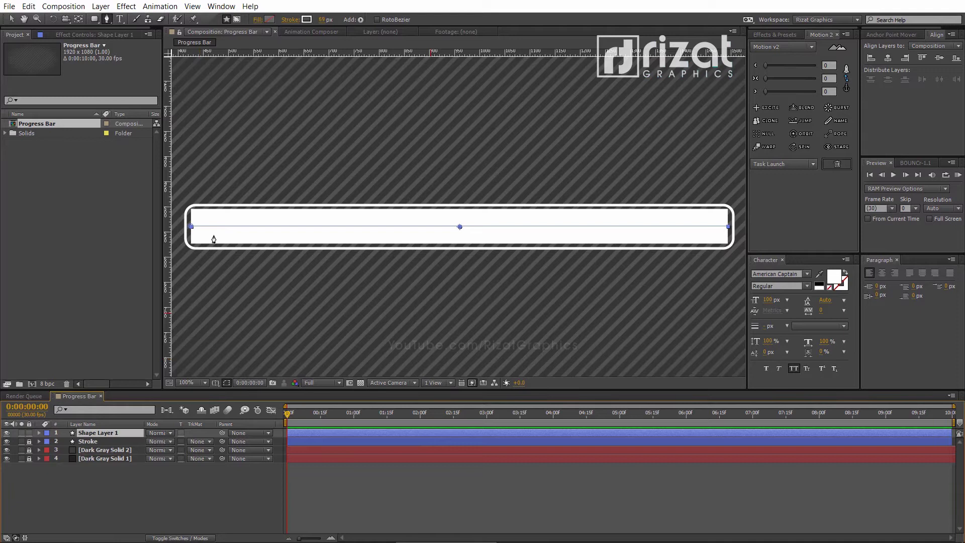
Step: Centre the line vertically in the composition with the Selection tool, then deselect
click(10, 20)
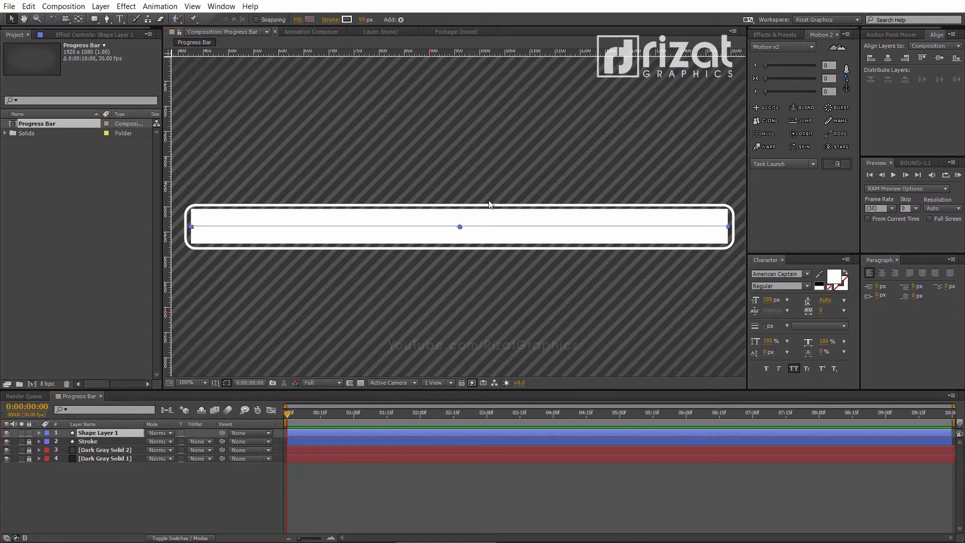
click(935, 59)
click(119, 488)
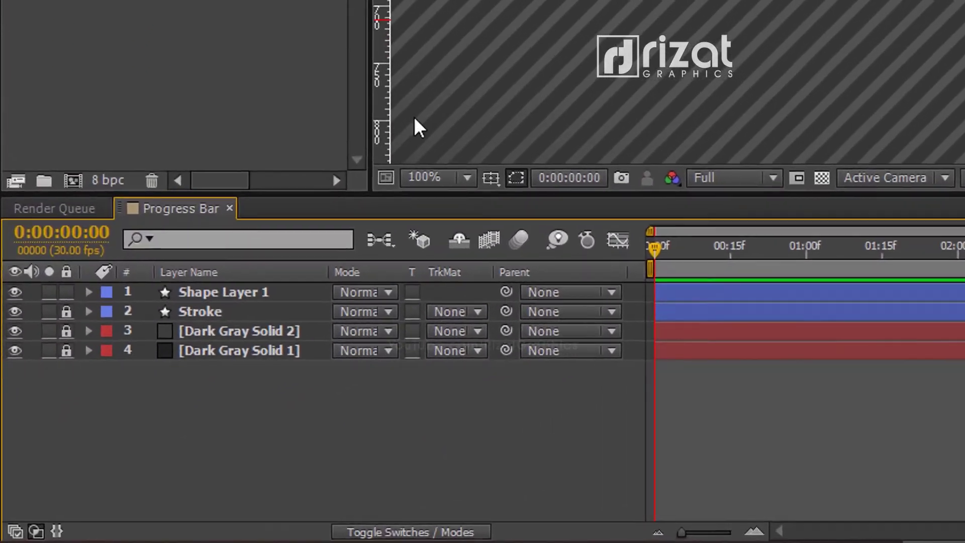
Step: Rename Shape Layer 1 to 'Fill' and pick the Pan Behind (Anchor Point) tool
click(251, 295)
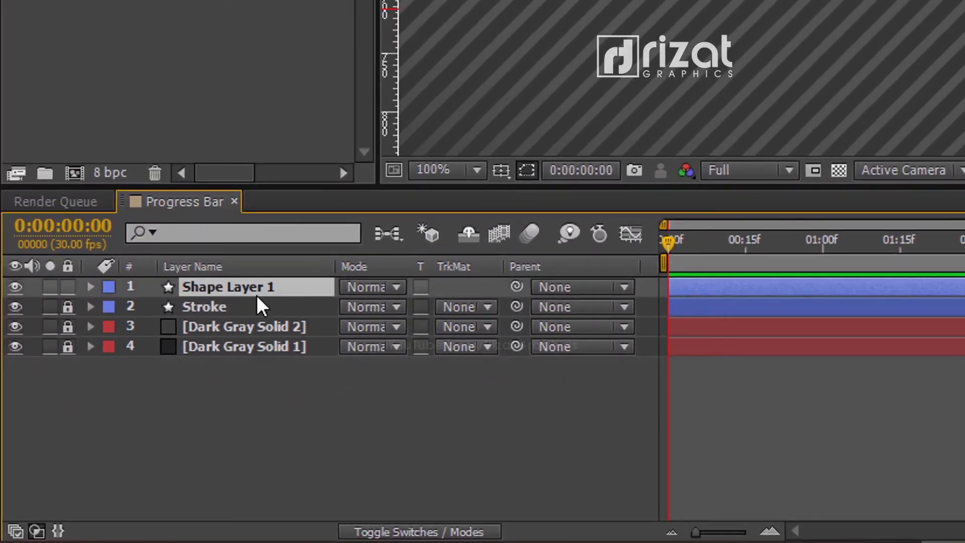
key(Return)
text(Fill)
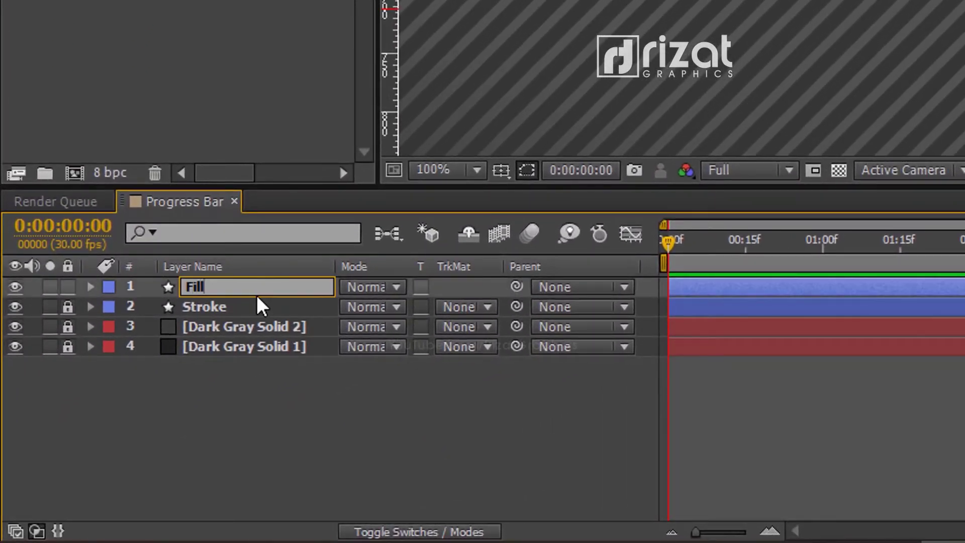
key(Return)
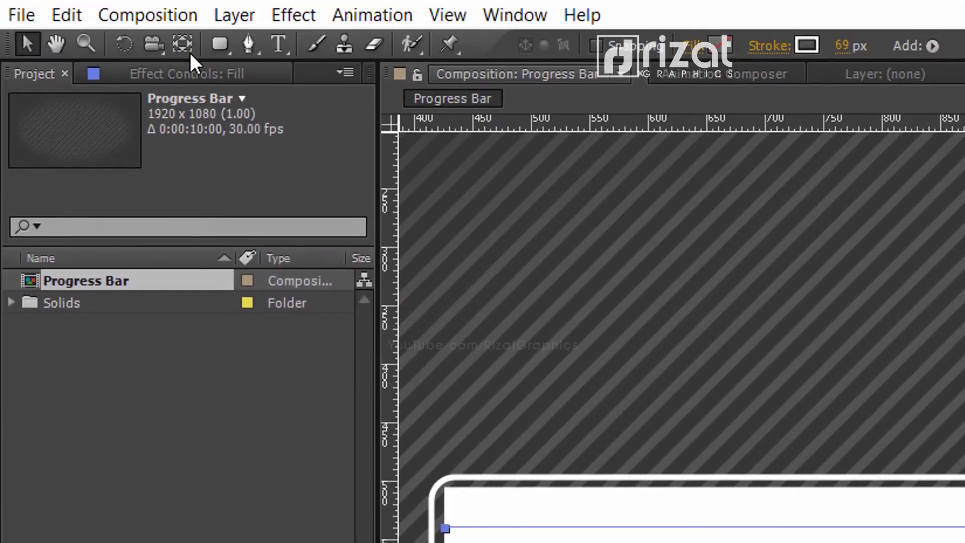
click(189, 51)
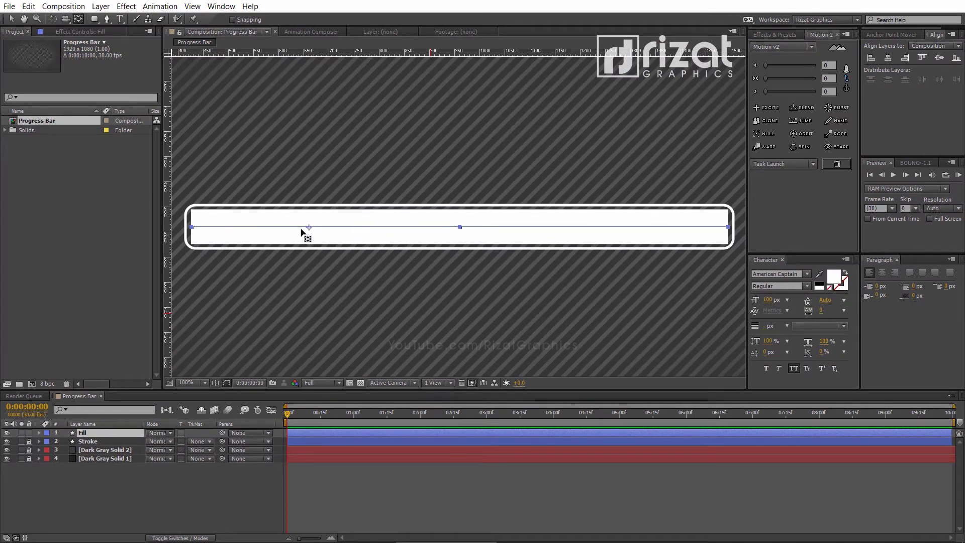
Step: Put the Fill anchor at the line's left end and add Trim Paths to its contents
click(191, 230)
click(91, 437)
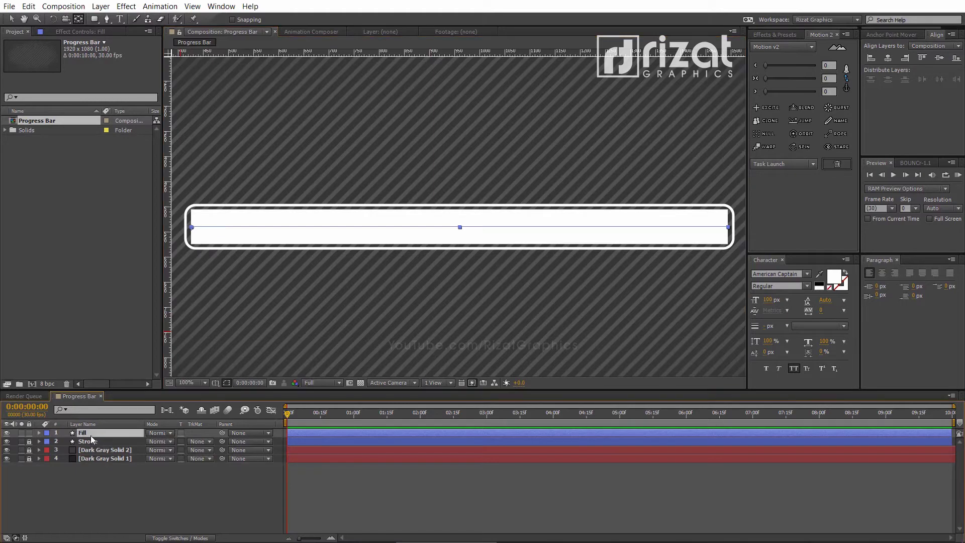
click(39, 432)
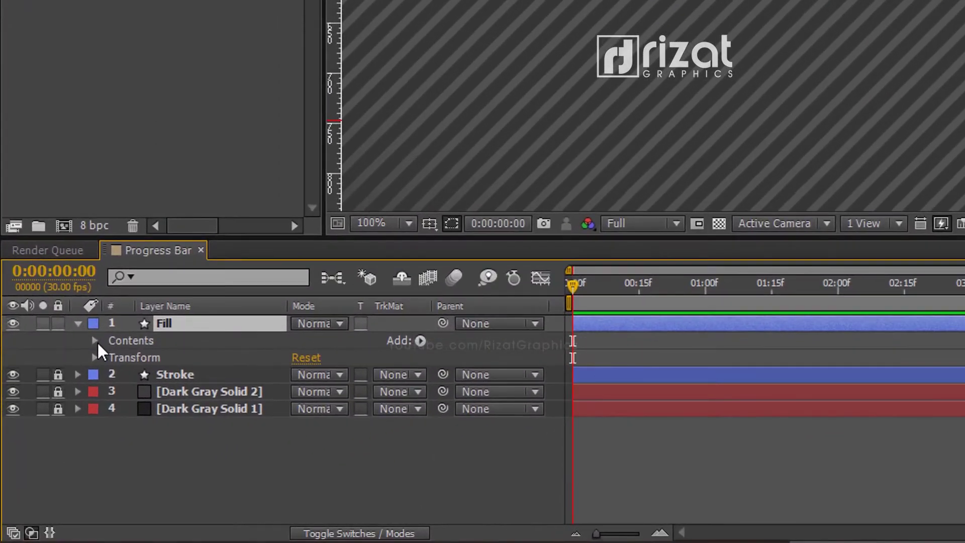
click(421, 341)
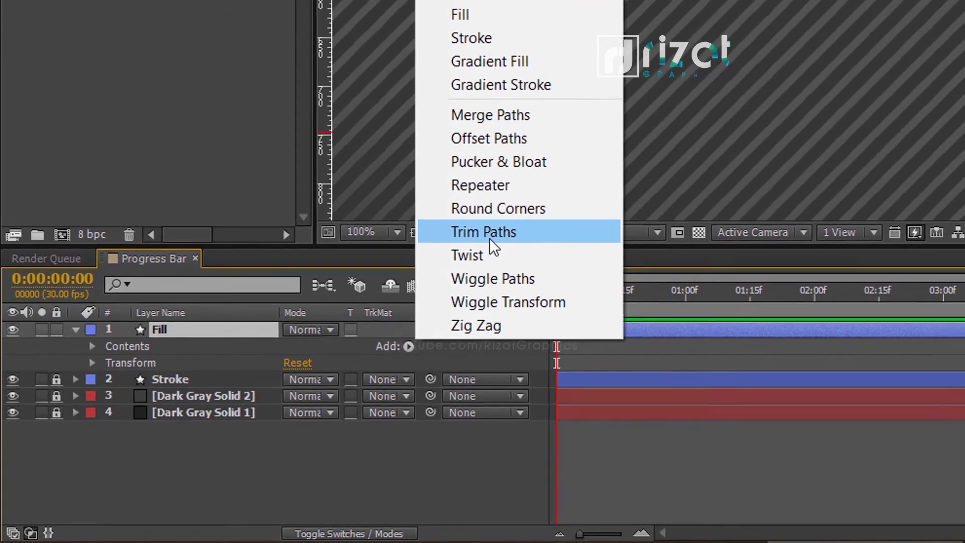
click(489, 236)
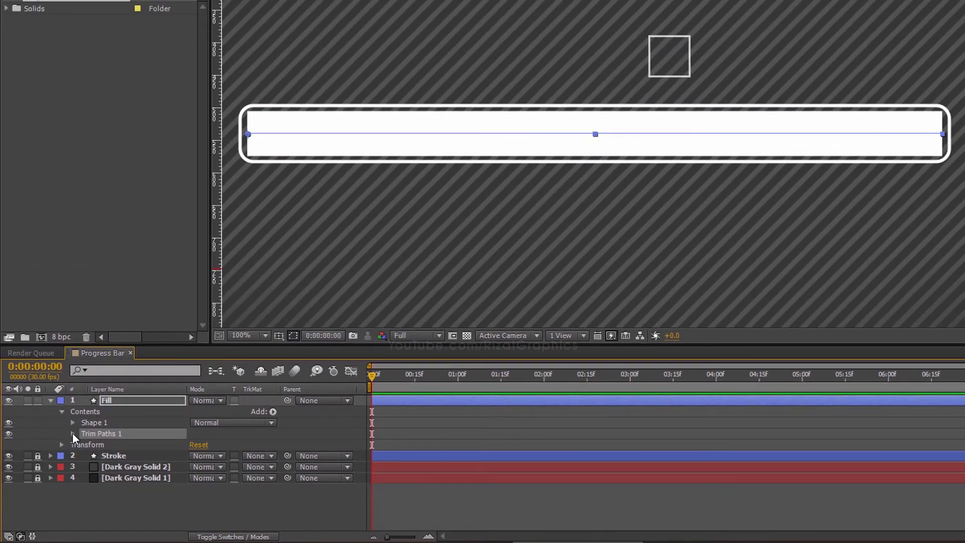
Step: Keyframe Trim Paths End at 0% at 0:00 and 100% at 8:00
click(72, 433)
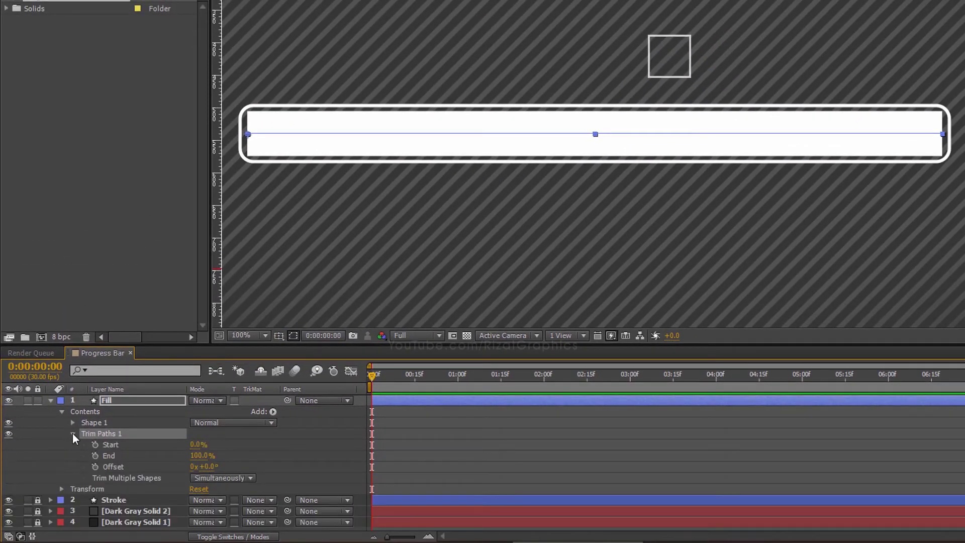
click(95, 457)
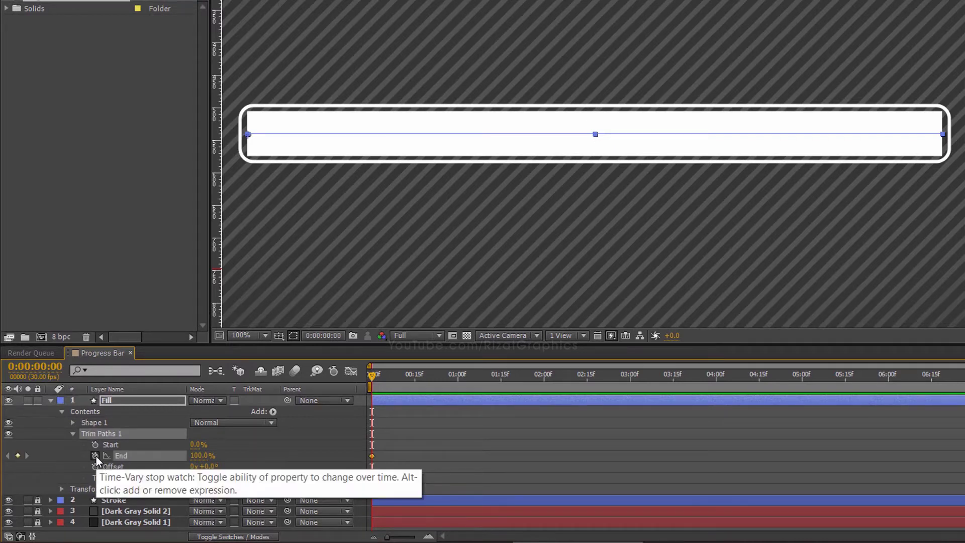
drag(202, 455, 130, 448)
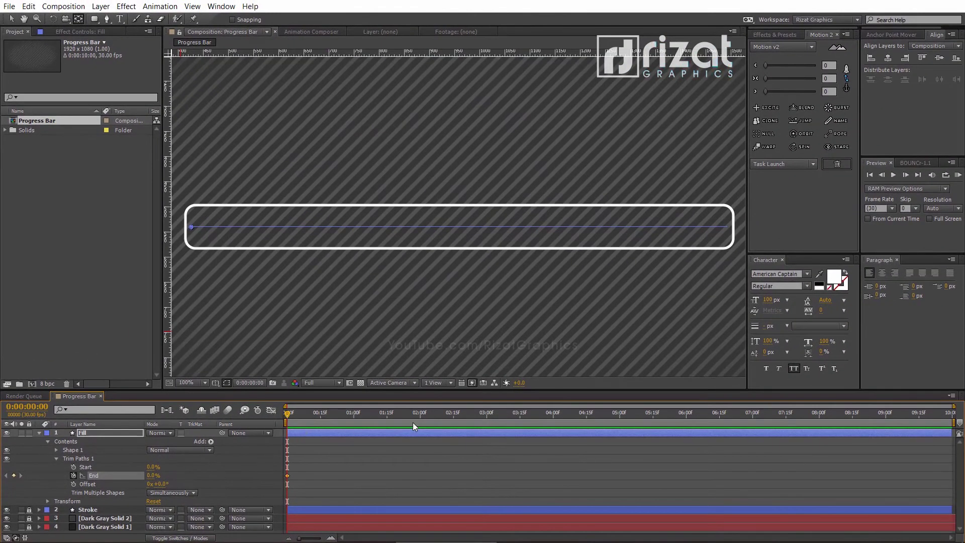
click(819, 414)
drag(151, 475, 235, 472)
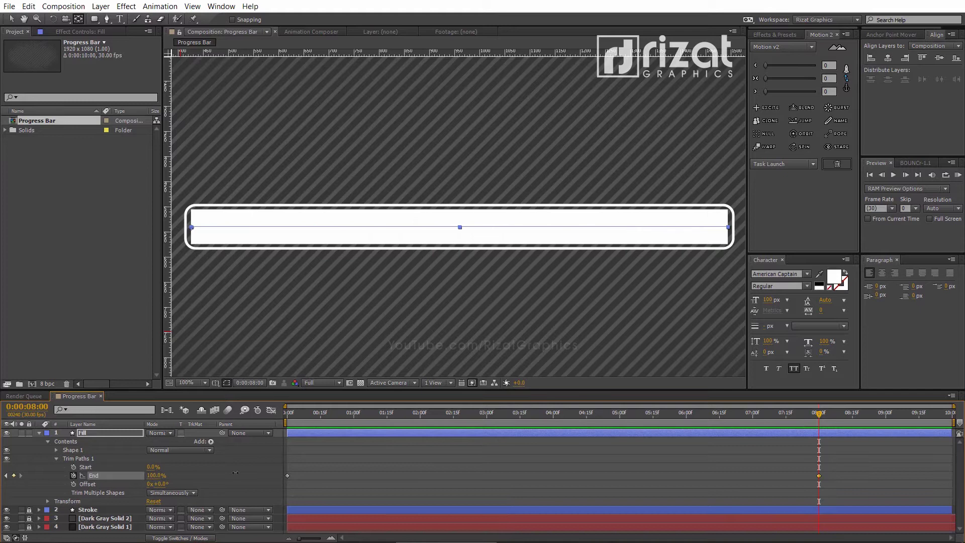
Step: Apply Easy Ease to both End keyframes and collapse the Fill layer
drag(828, 472, 452, 476)
drag(306, 475, 286, 481)
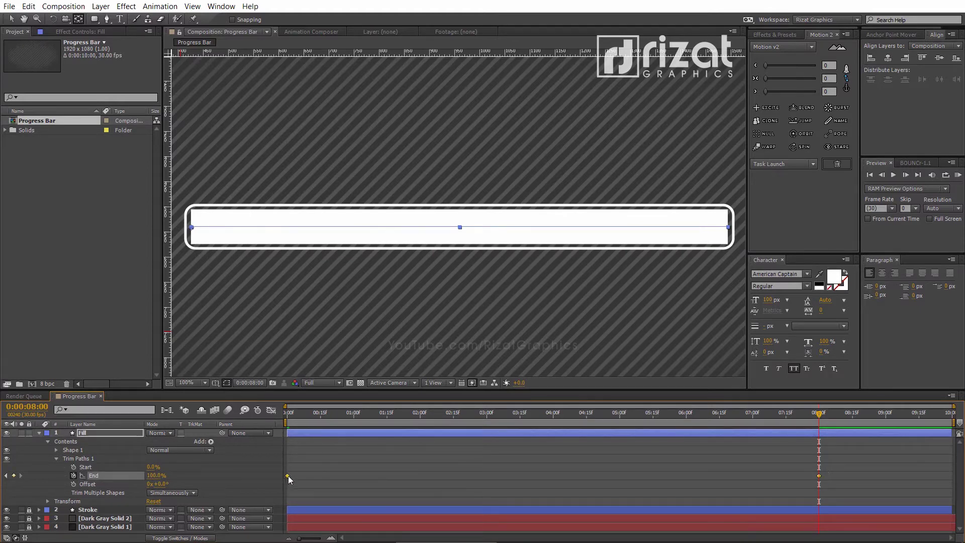
right_click(289, 479)
mouse_move(418, 467)
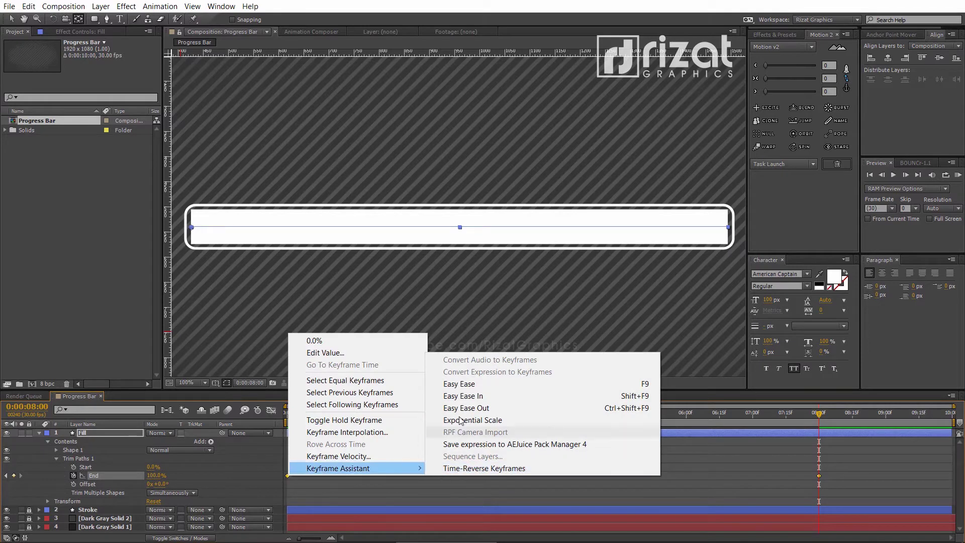
click(462, 387)
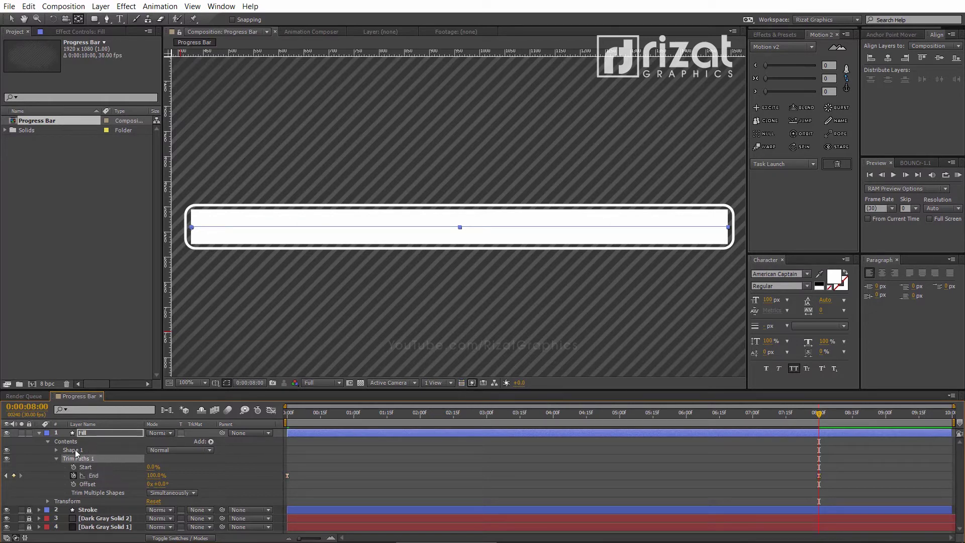
click(40, 433)
Step: Zoom the viewer out to 50% and RAM Preview the fill growing across the bar
click(132, 490)
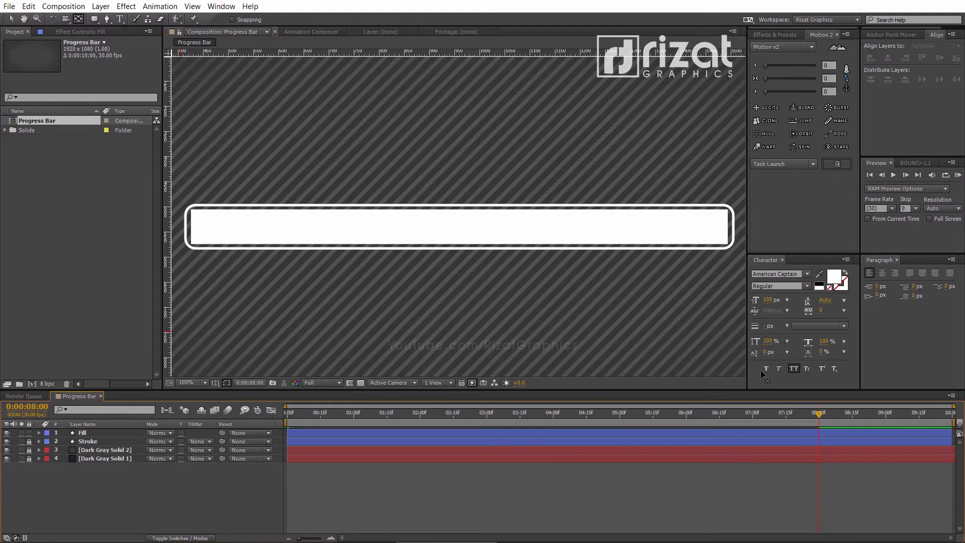
scroll(622, 252, down, 1)
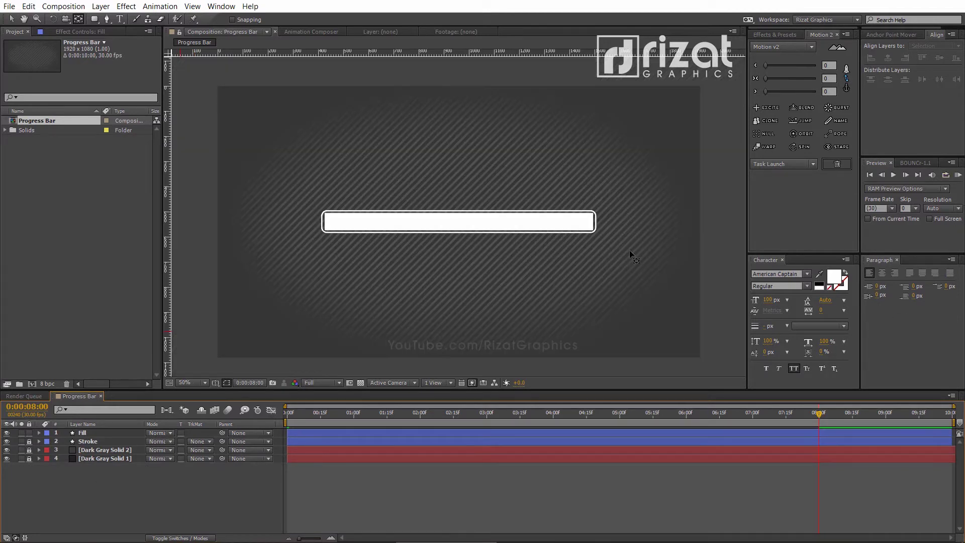
click(958, 175)
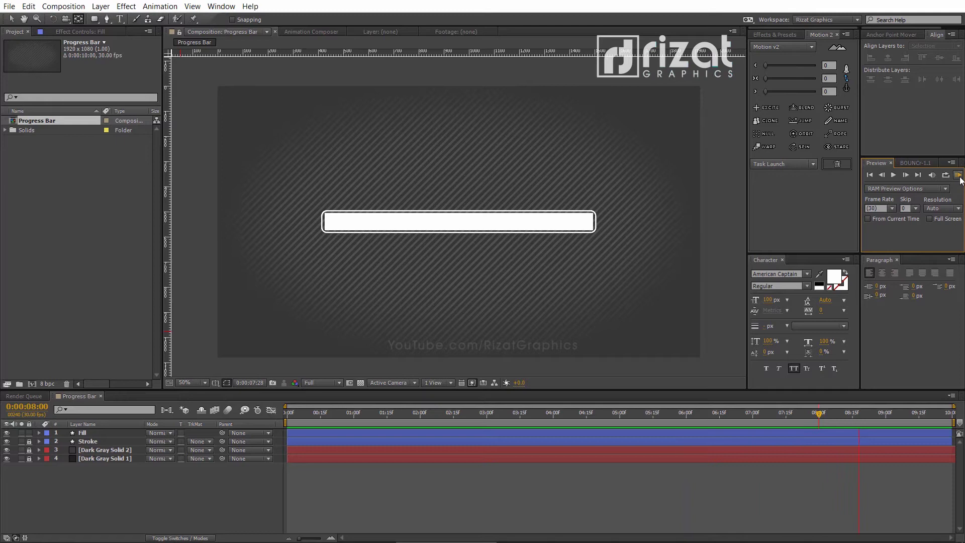
Step: Create a '100%' text layer, centre it in the composition, and move it above the bar
key(space)
click(121, 21)
click(455, 216)
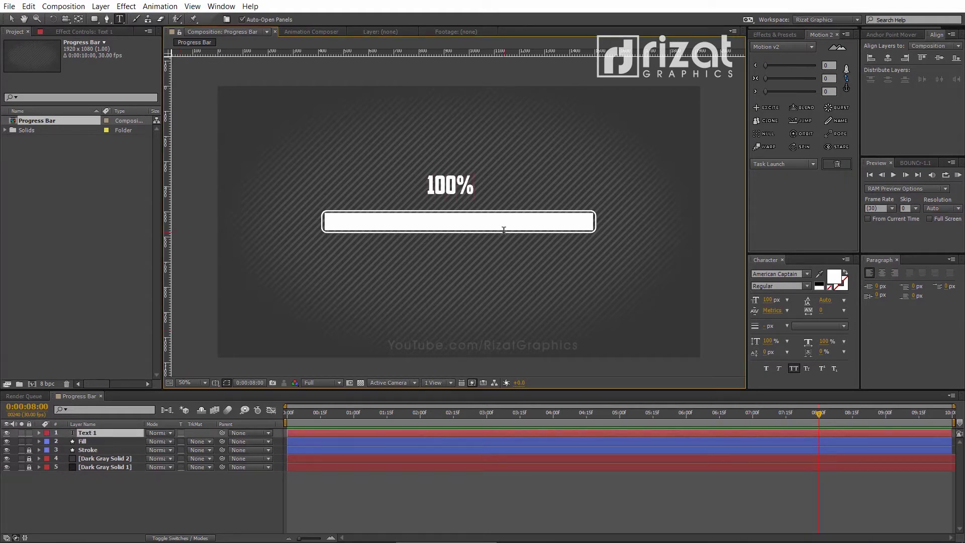
click(11, 19)
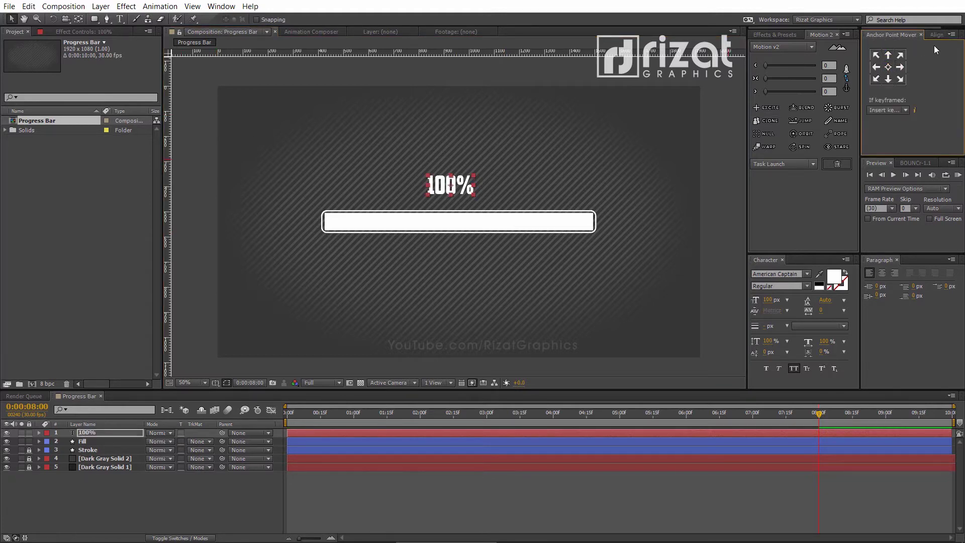
click(889, 59)
click(889, 58)
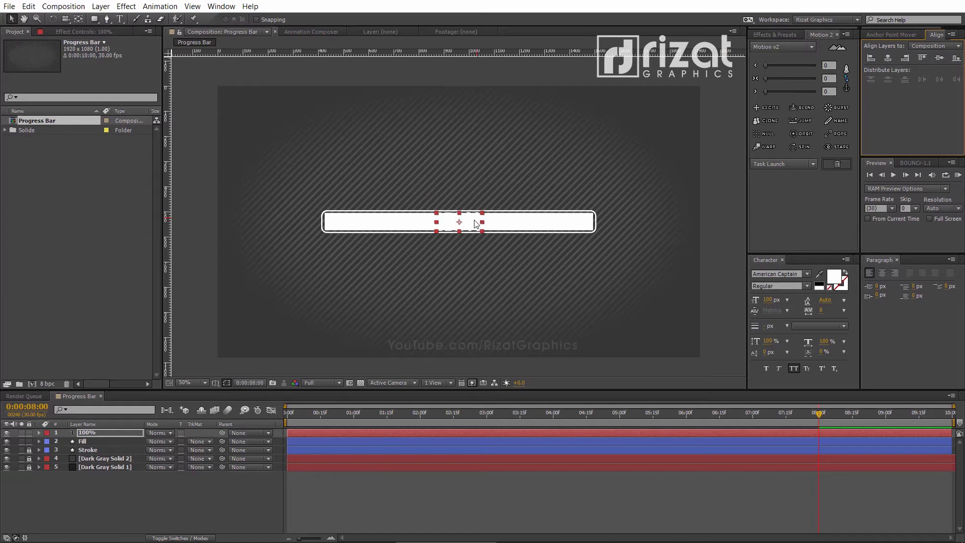
drag(475, 224, 475, 198)
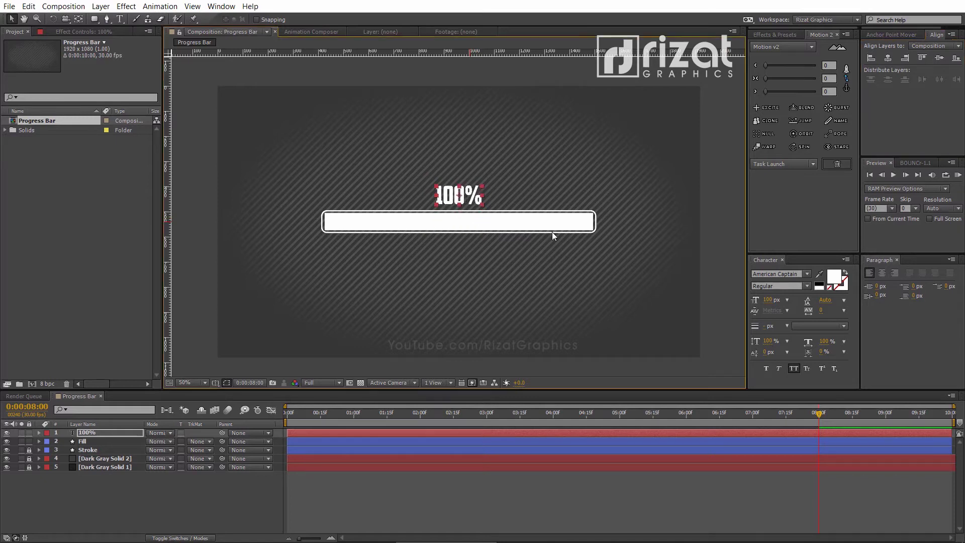
Step: Set the 100% text to Arial Bold and re-centre it horizontally
click(774, 274)
text(Arial)
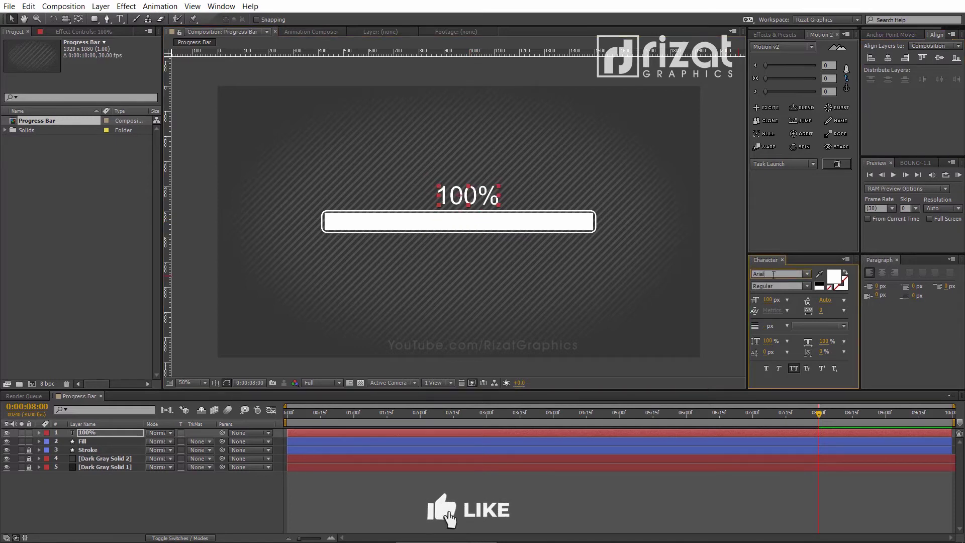
click(771, 286)
text(Italic)
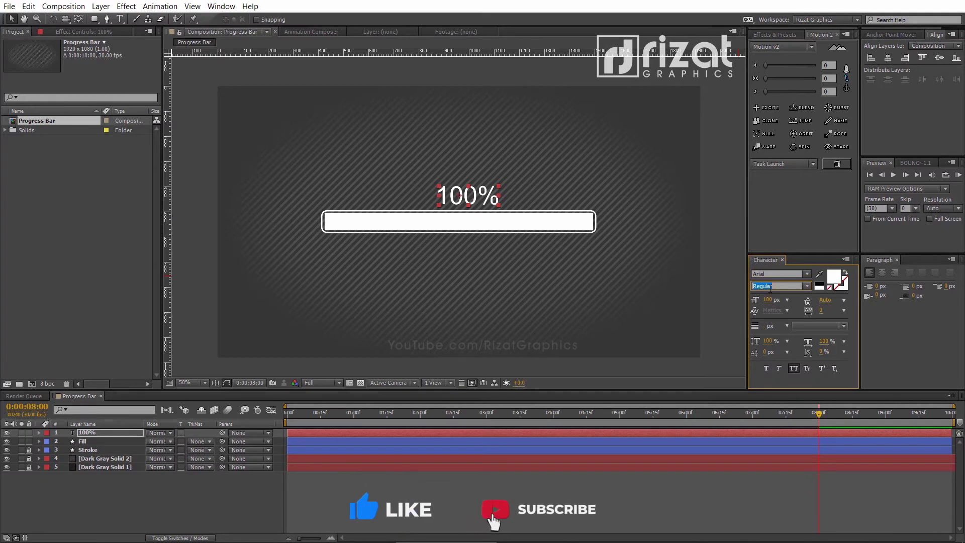
text(Bold)
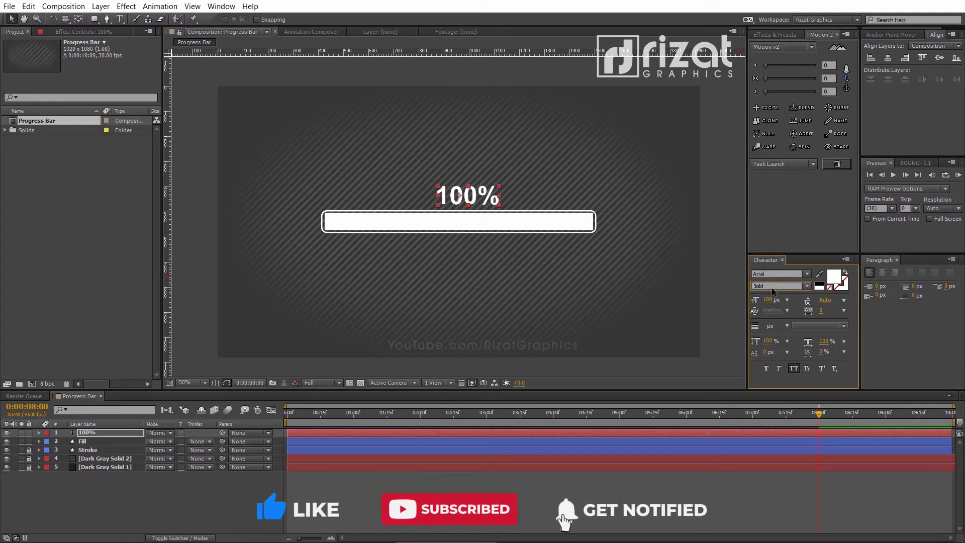
click(940, 58)
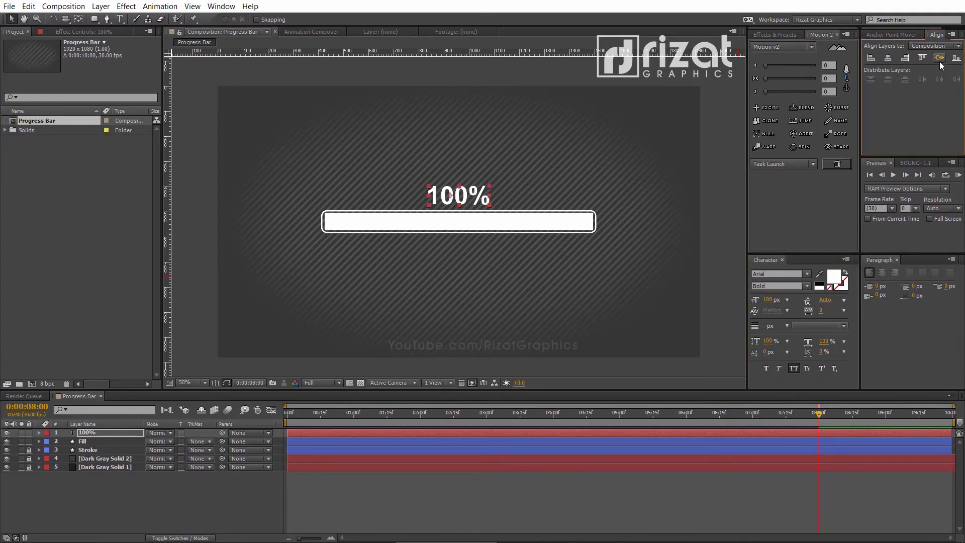
click(469, 481)
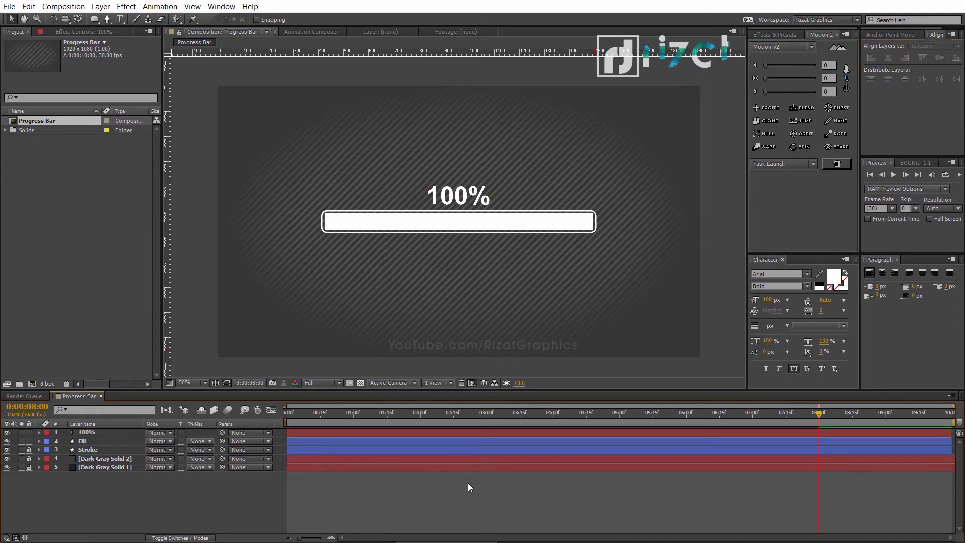
Step: Apply Effect > Expression Controls > Slider Control to the 100% layer
click(91, 433)
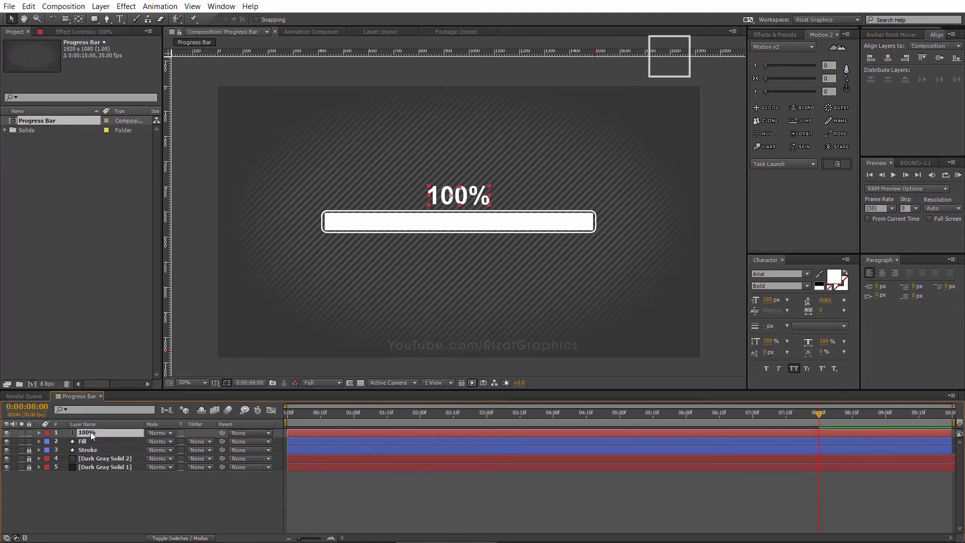
right_click(91, 432)
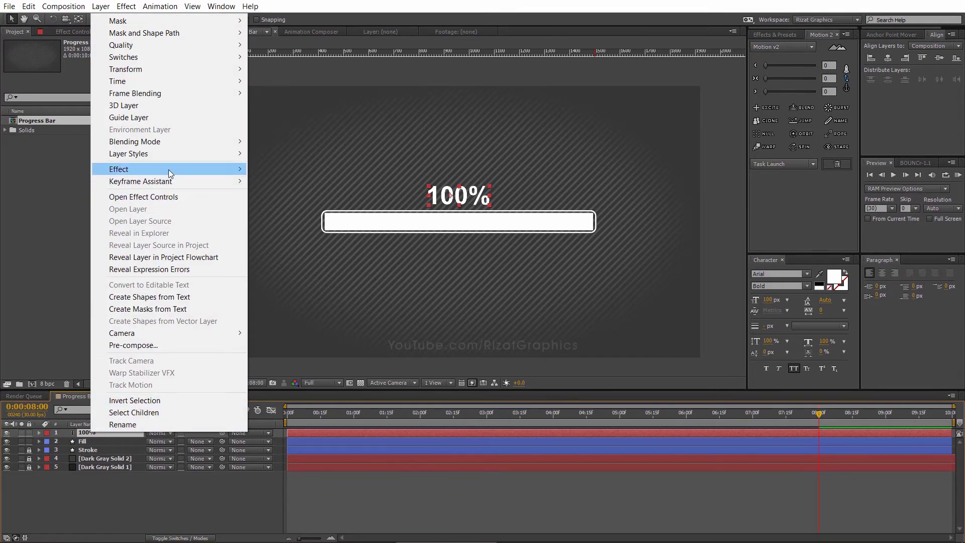
mouse_move(167, 169)
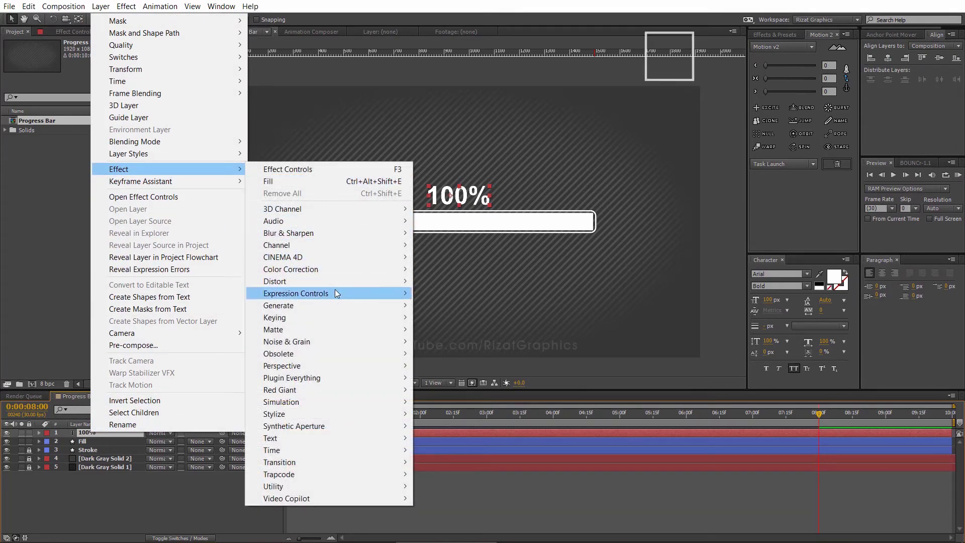
mouse_move(335, 290)
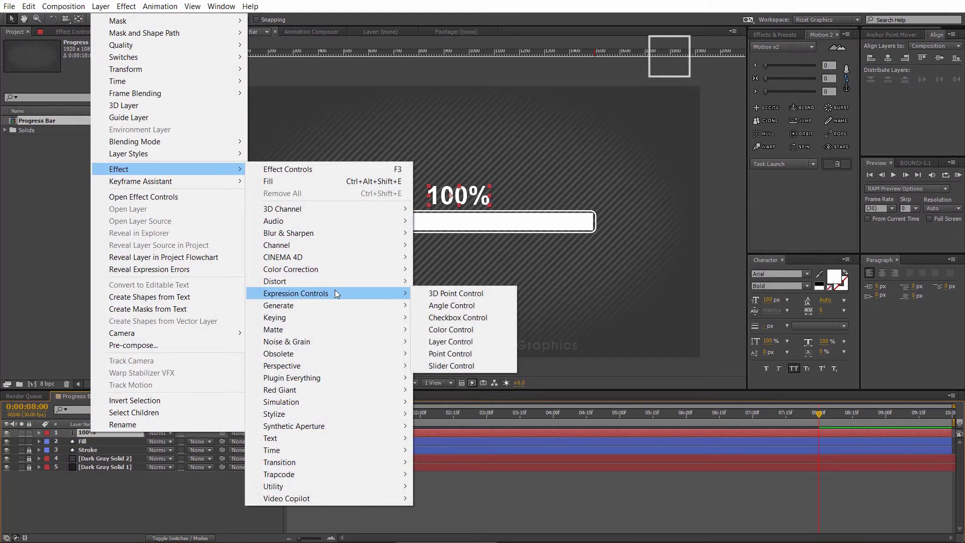
click(444, 367)
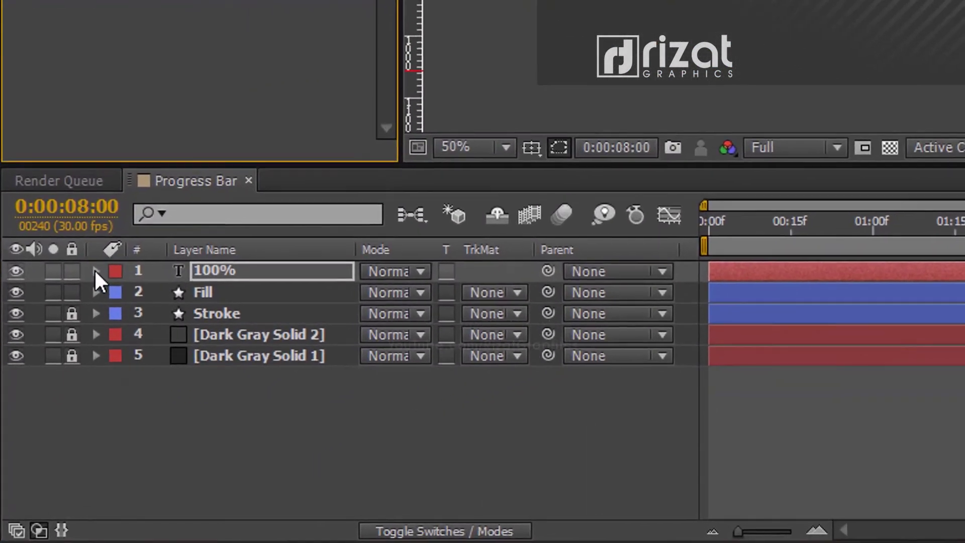
Step: Give Source Text the expression effect("Slider Control")("Slider") by pickwhipping it to the Slider
click(39, 432)
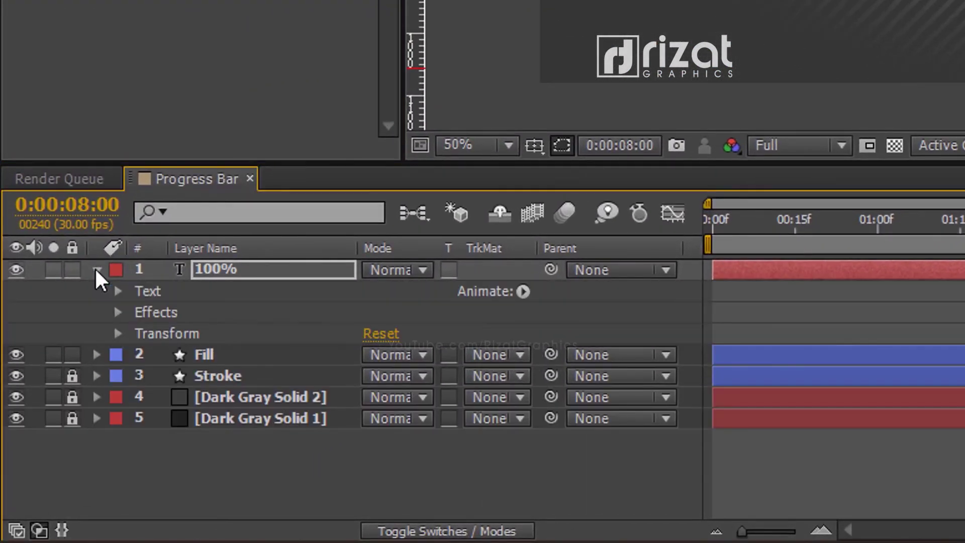
click(118, 312)
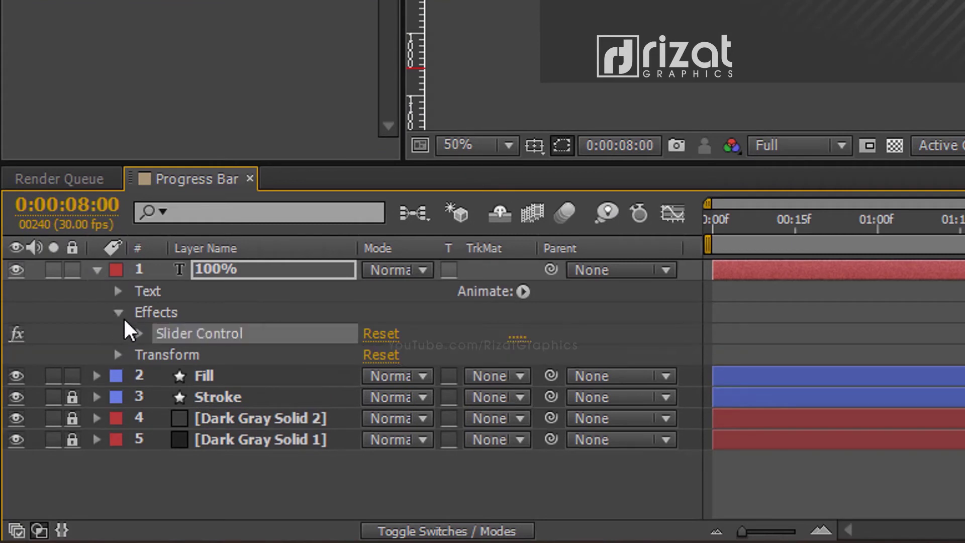
click(139, 334)
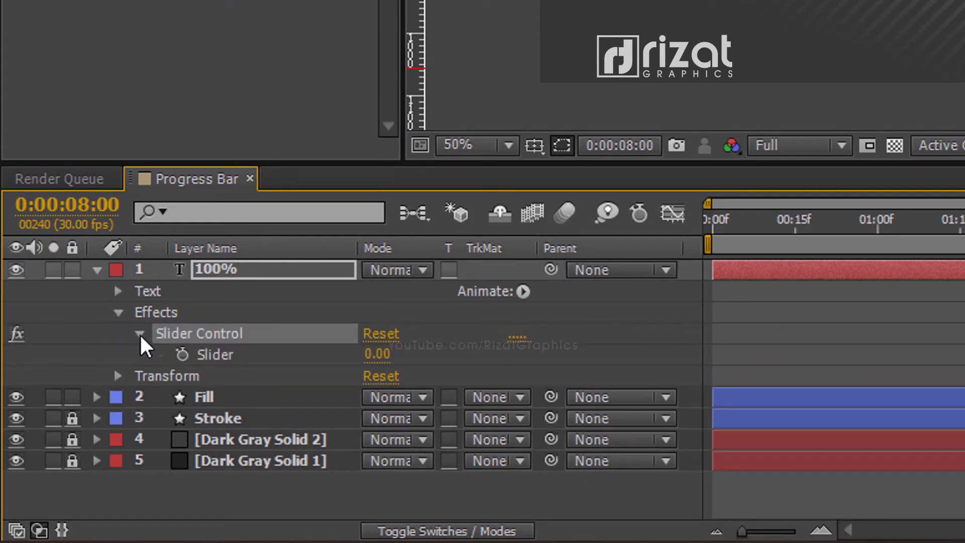
click(119, 291)
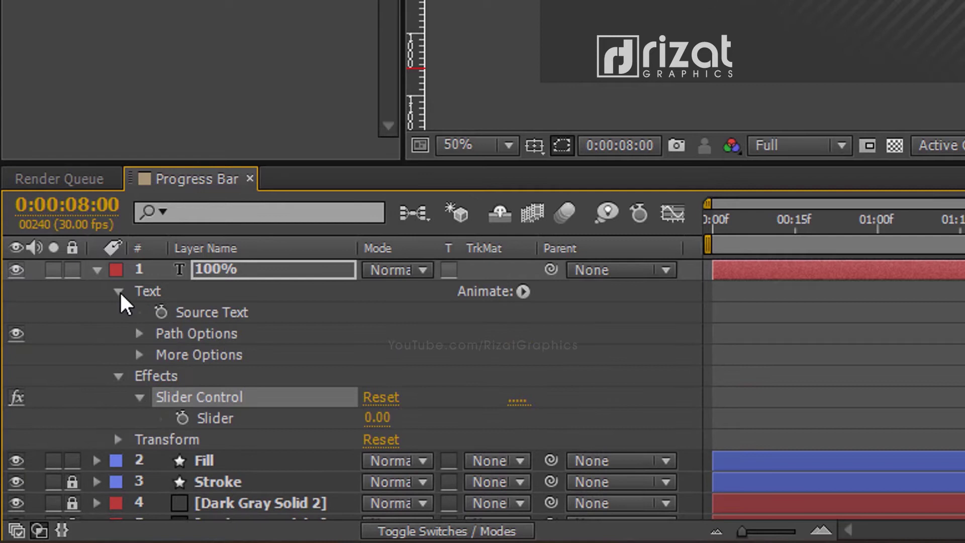
alt+click(161, 312)
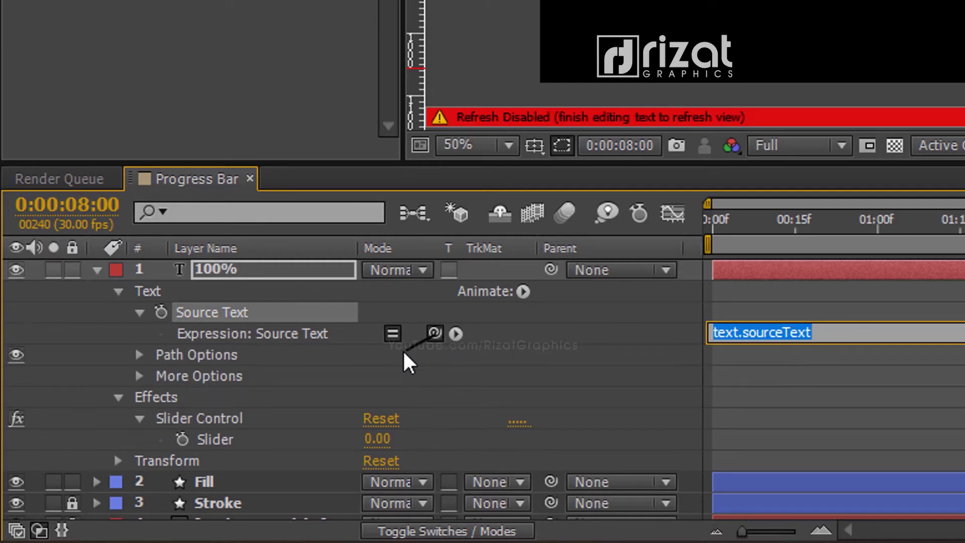
drag(310, 405, 249, 435)
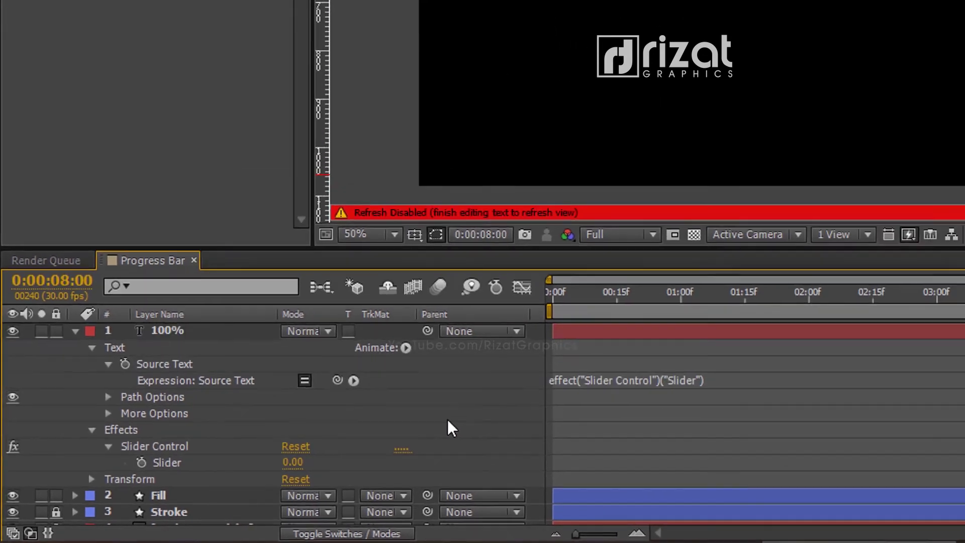
click(654, 368)
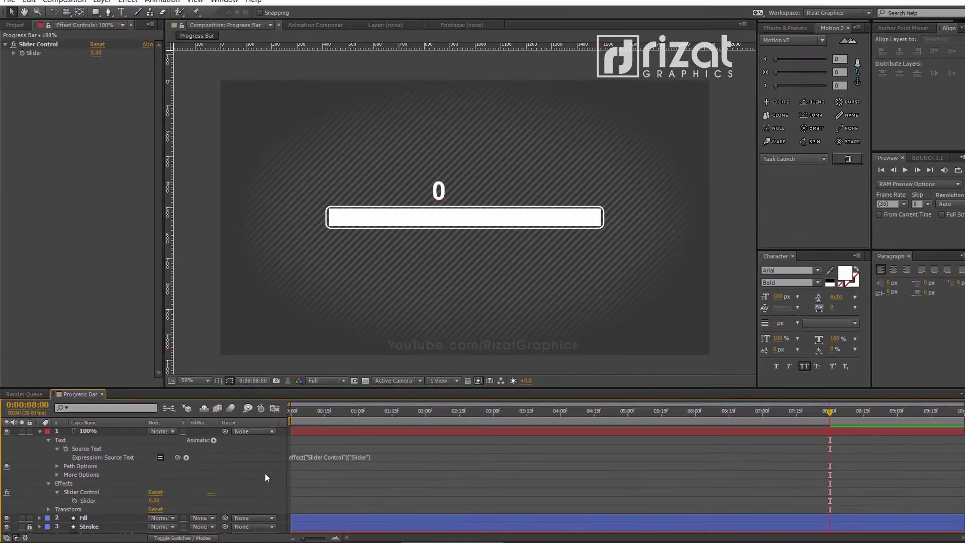
Step: Keyframe the Slider at 0 on frame 0 and 100 at 8:00, then preview and scrub
click(705, 221)
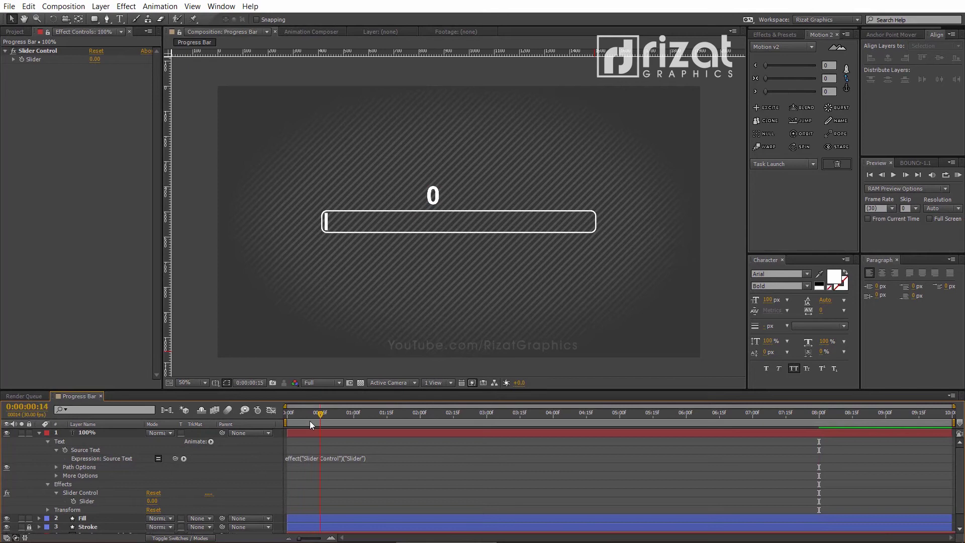
click(74, 501)
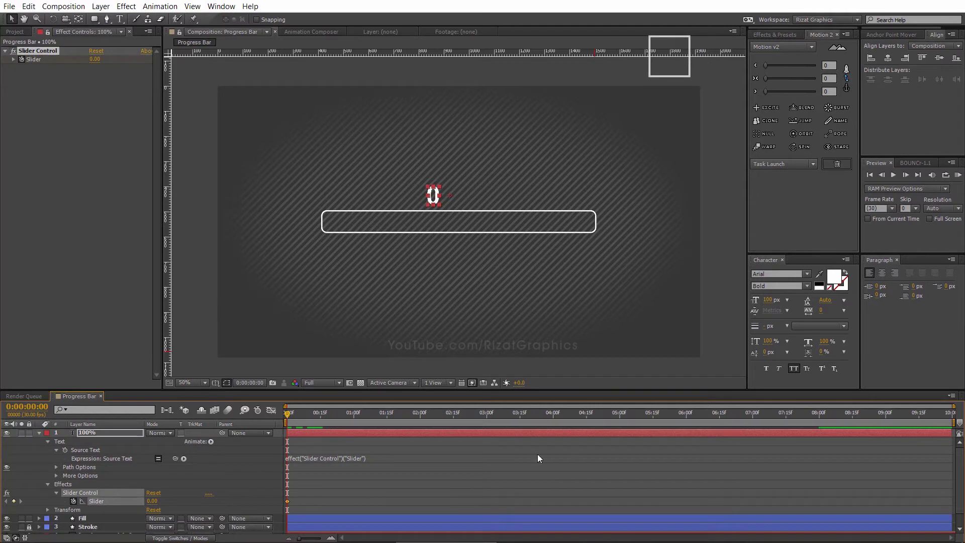
click(819, 419)
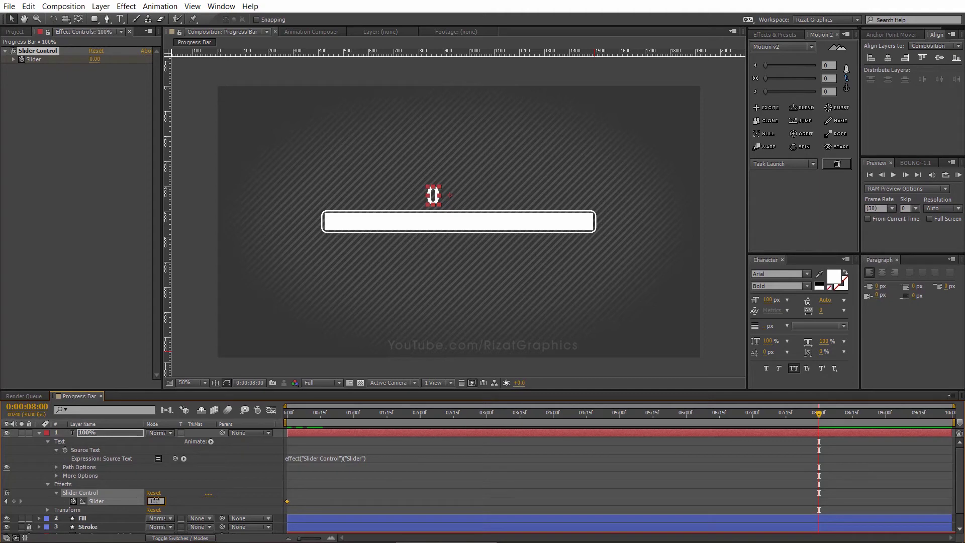
key(Return)
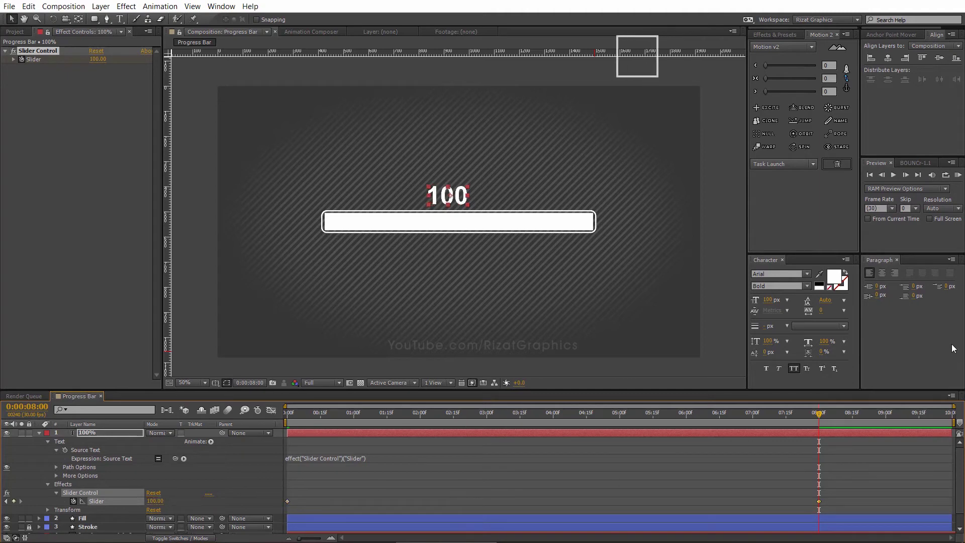
key(KP_0)
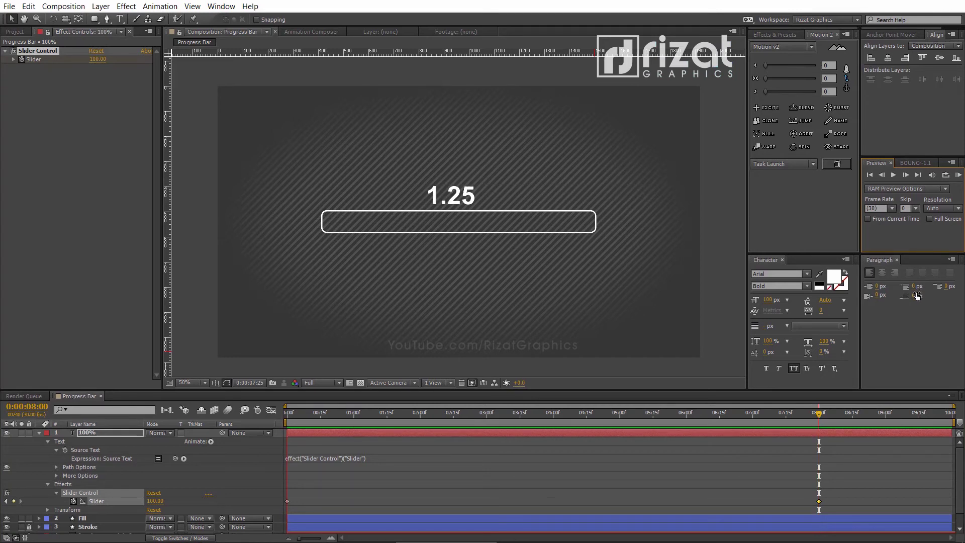
drag(569, 420, 816, 426)
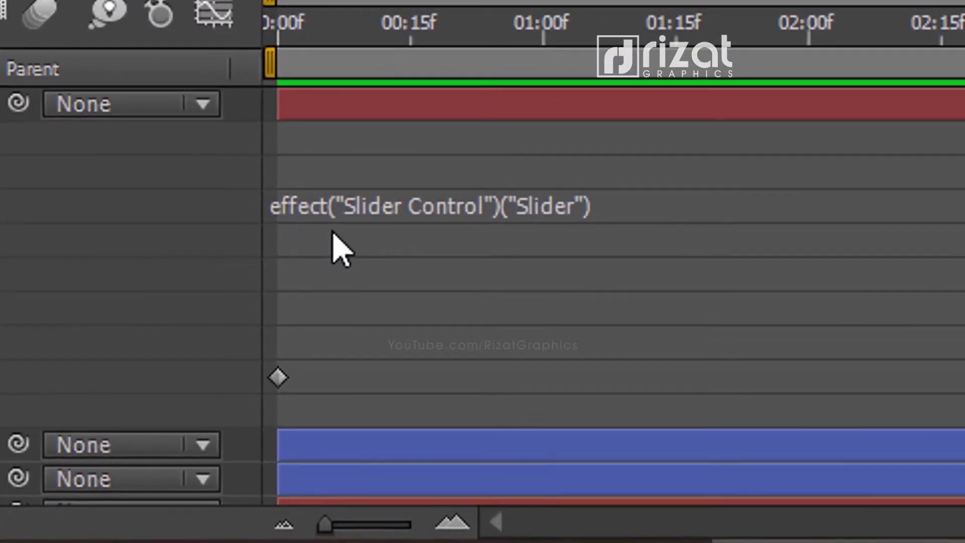
Step: Change the Source Text expression to Math.round(effect("Slider Control")("Slider"))+"%"
click(294, 458)
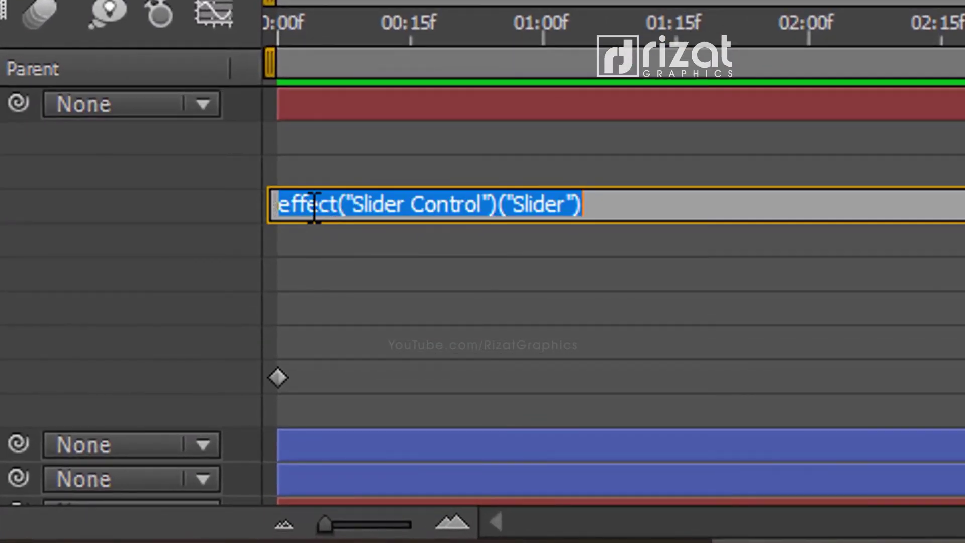
click(281, 207)
text(Mat)
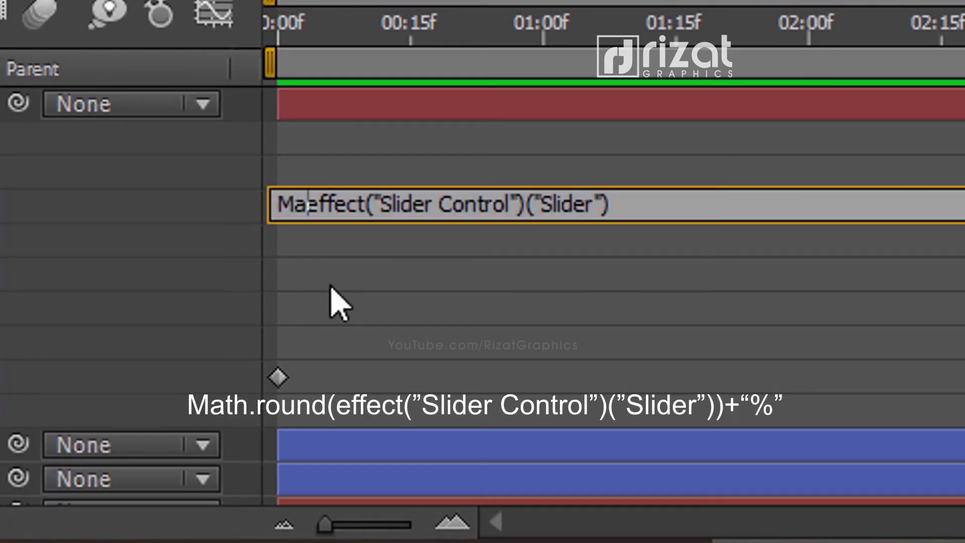
text(h.rou)
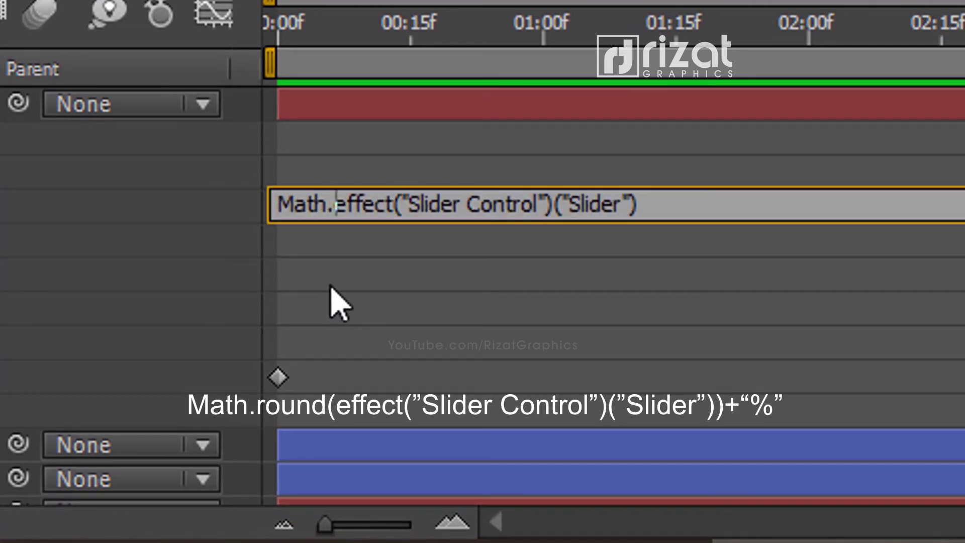
text(nd)
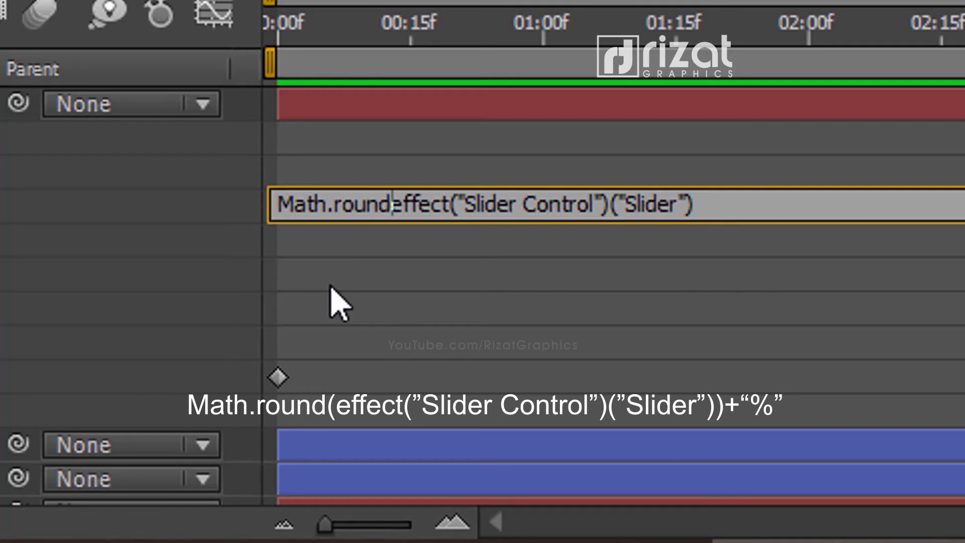
text(()
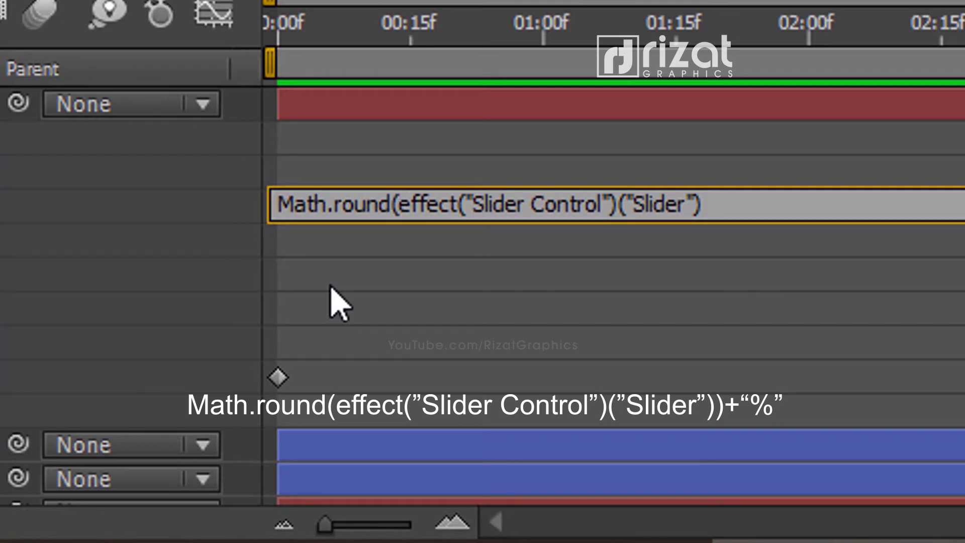
click(728, 206)
text())
text(+"%")
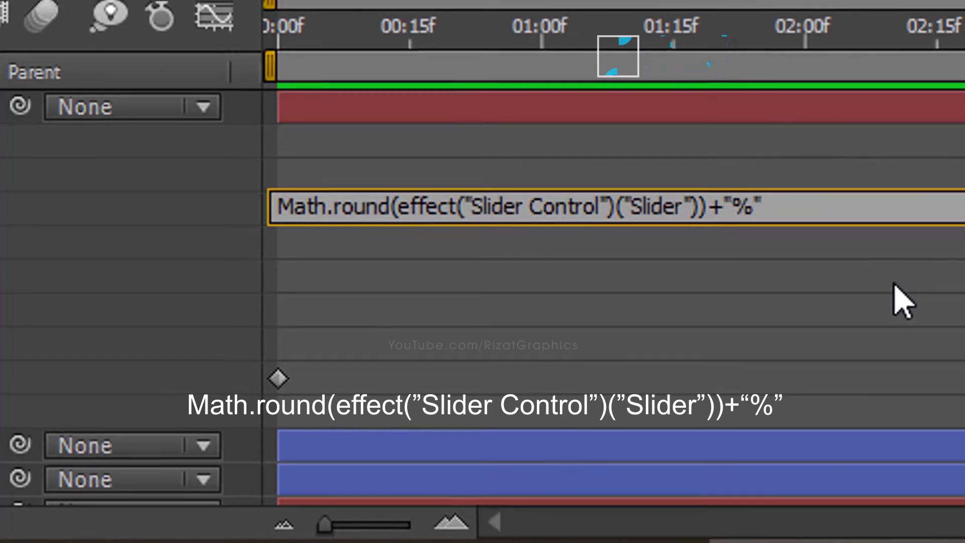
click(900, 297)
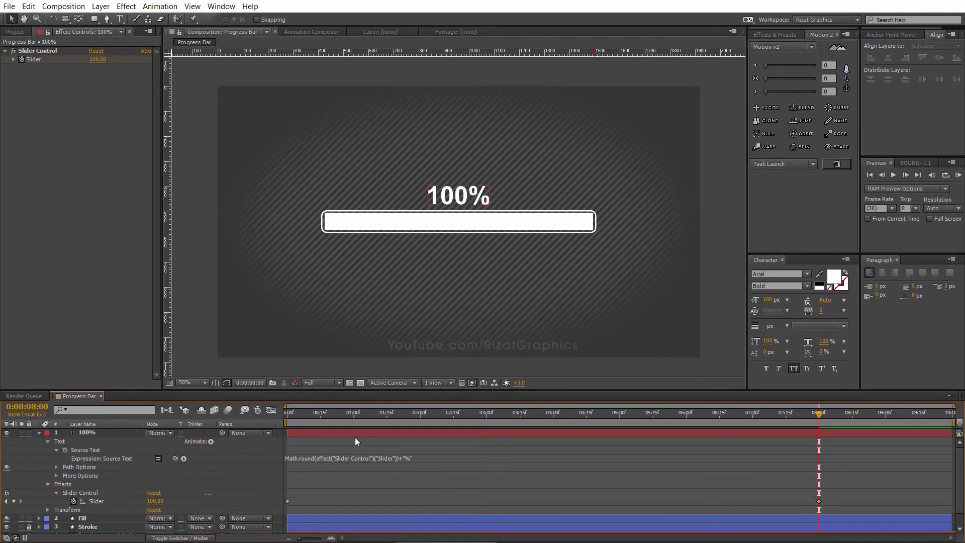
Step: Deselect the 100% text layer and RAM preview the counter rising in whole percentages
click(354, 434)
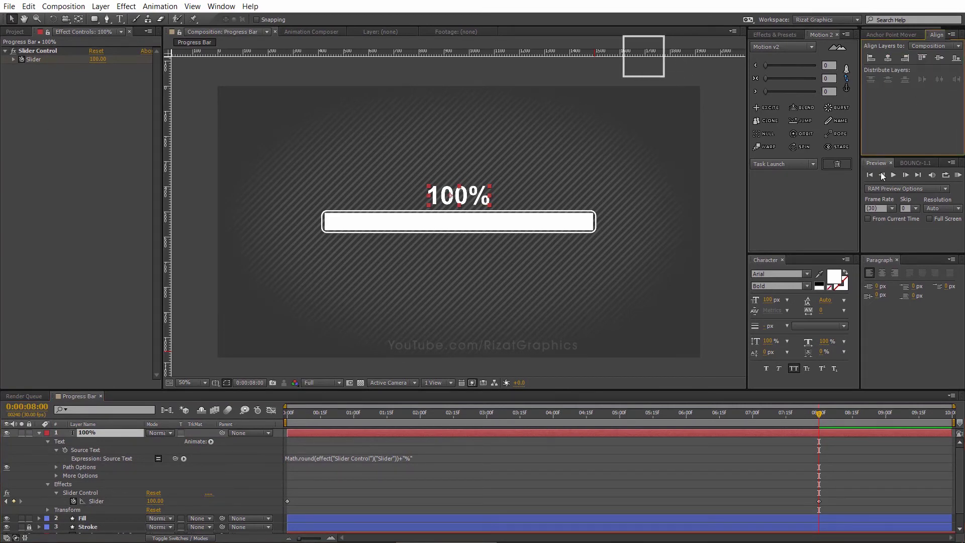
click(696, 373)
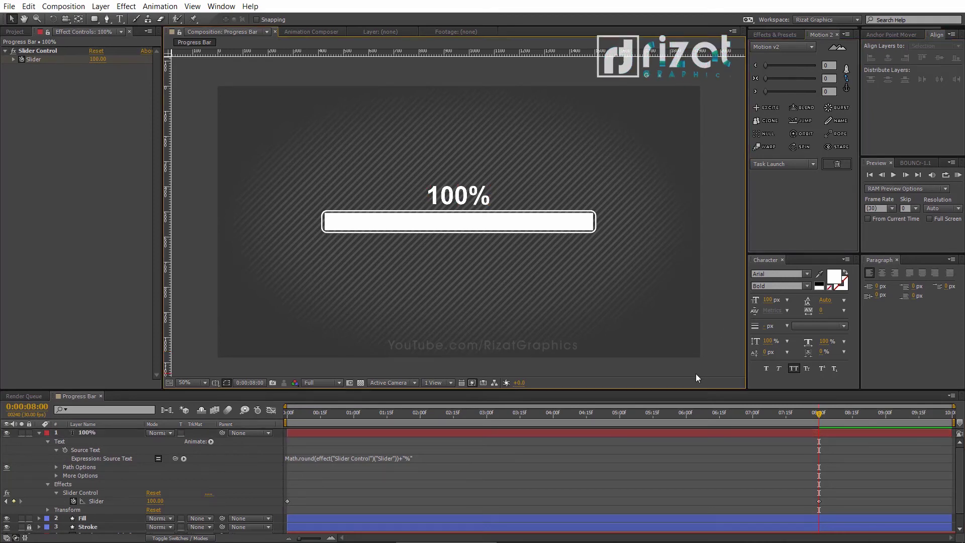
click(957, 175)
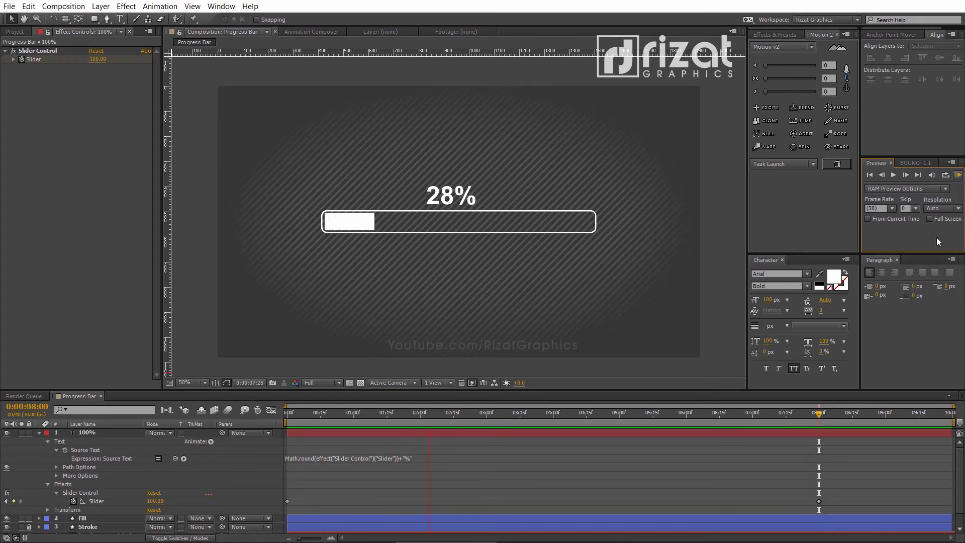
Step: Apply Easy Ease to both Slider keyframes and preview the eased count to 100%
drag(837, 490, 285, 502)
right_click(285, 502)
mouse_move(307, 495)
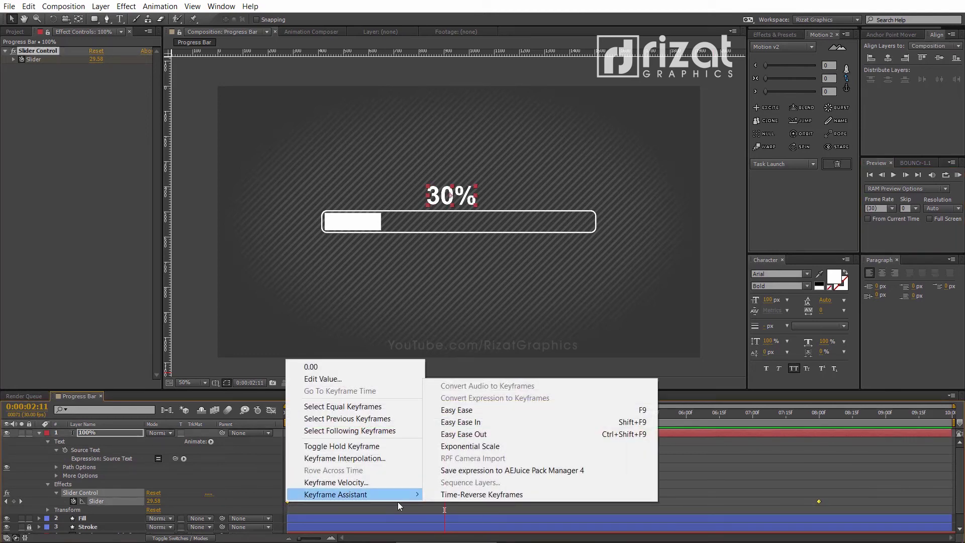
click(518, 410)
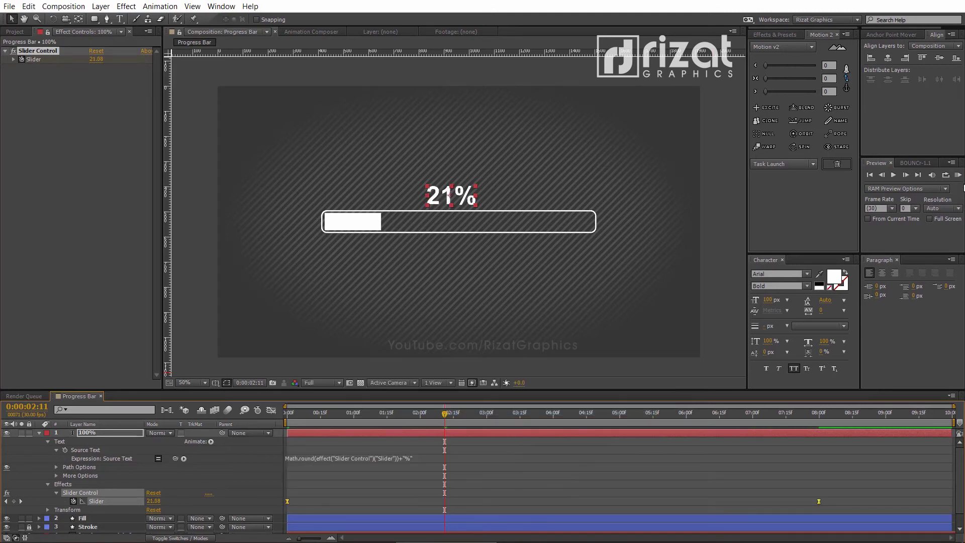
click(958, 175)
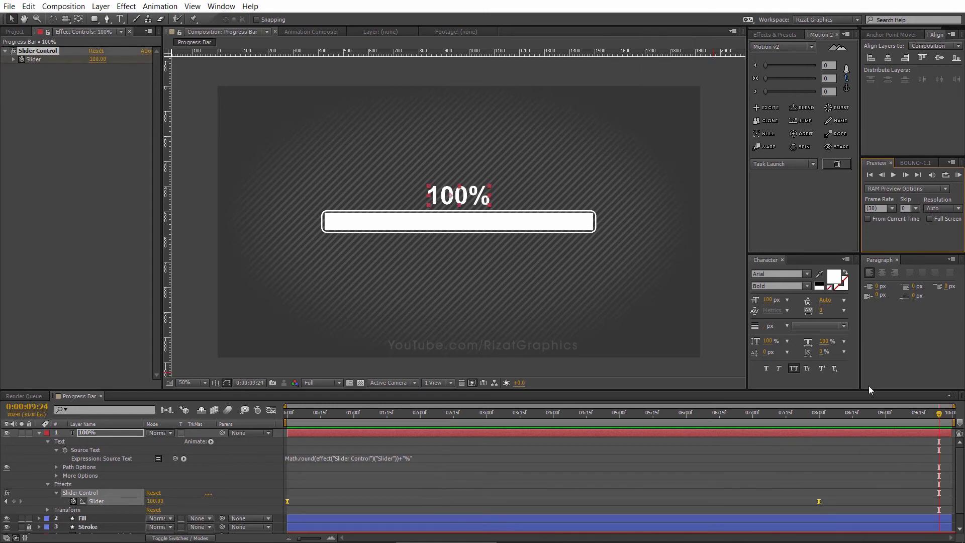
Step: Collapse the 100% layer's properties and select the Fill layer at mid-animation
click(733, 458)
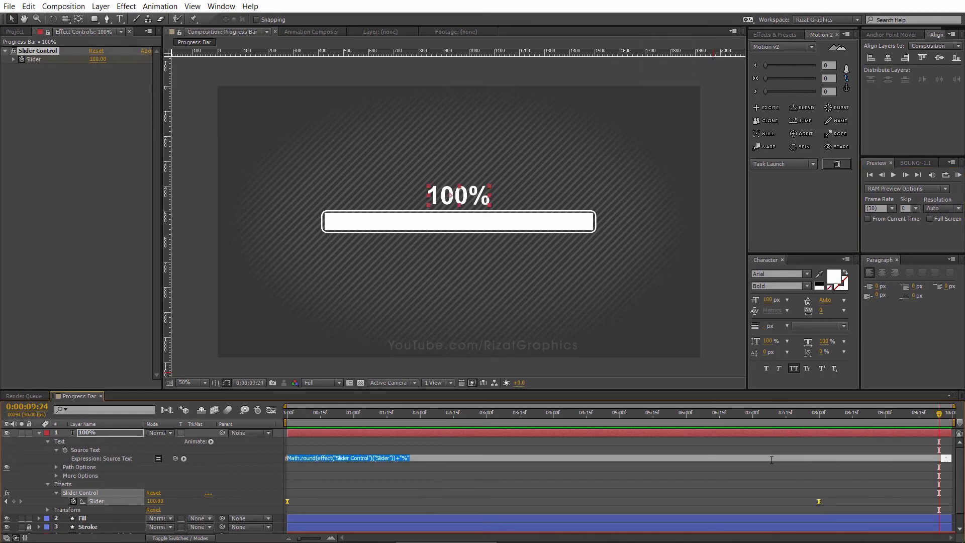
click(661, 500)
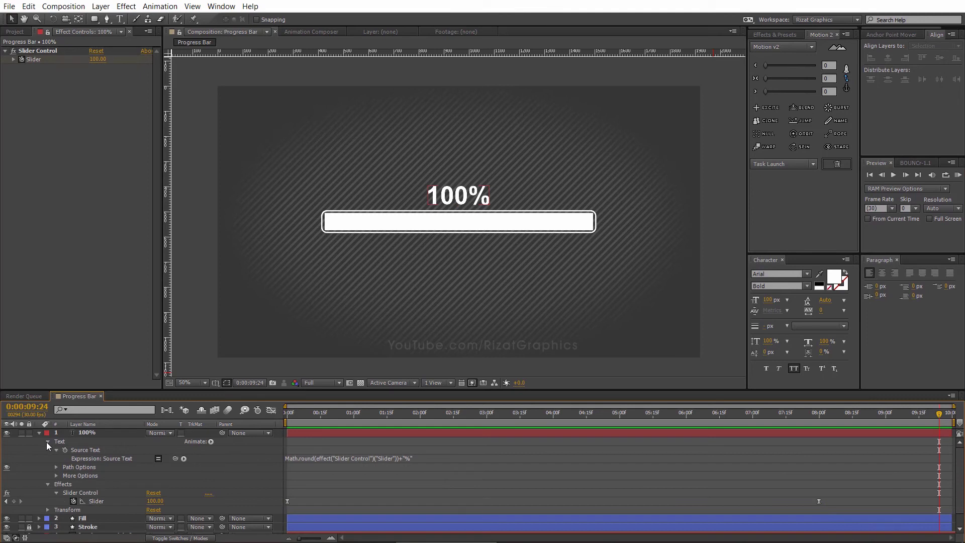
click(48, 484)
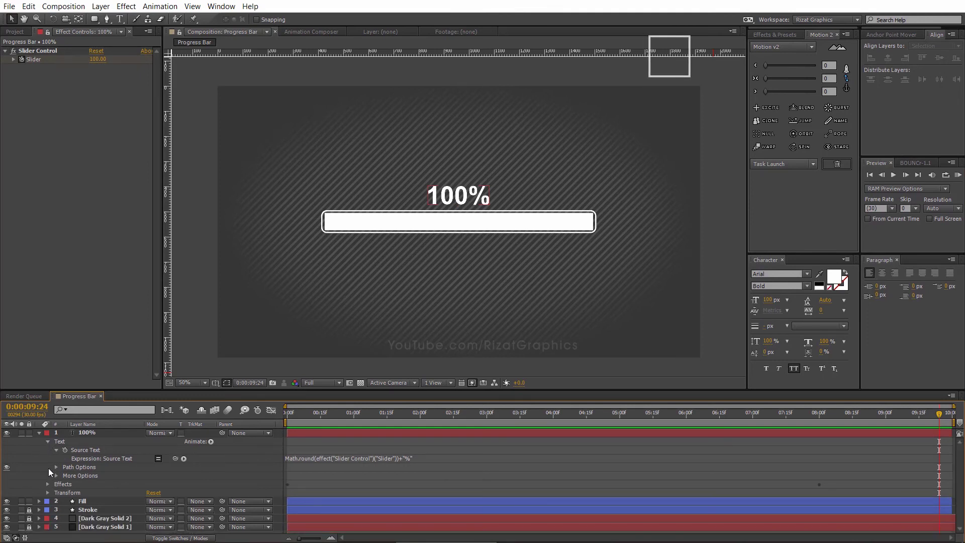
click(47, 442)
click(38, 433)
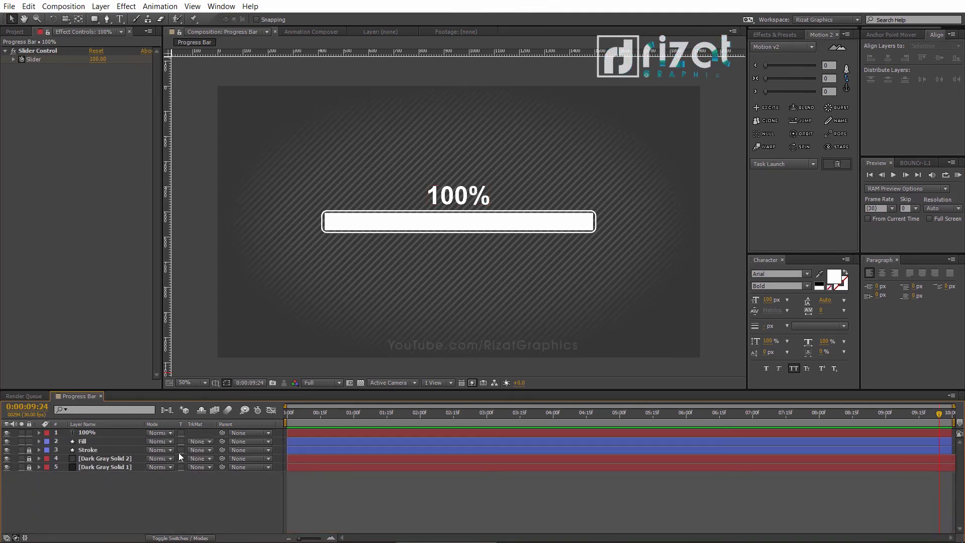
drag(297, 418, 587, 416)
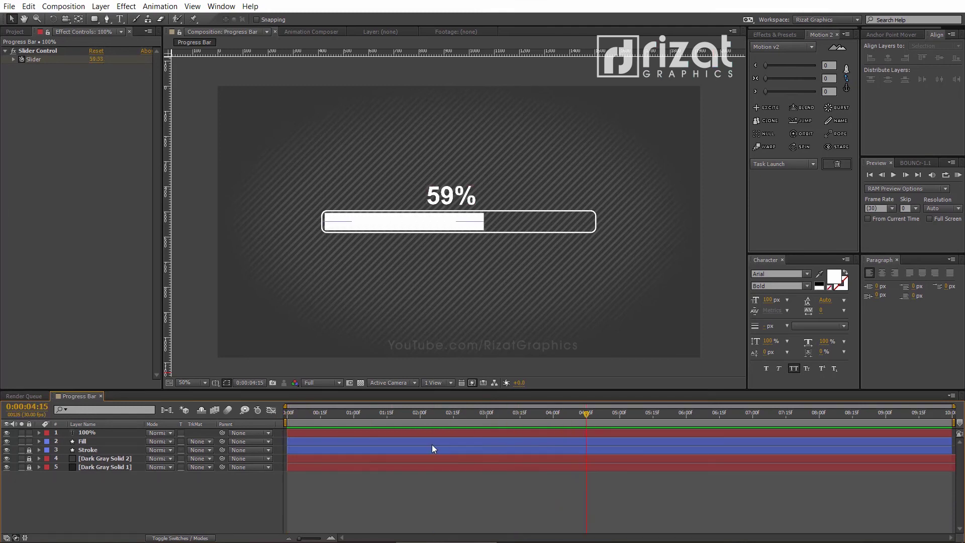
click(90, 442)
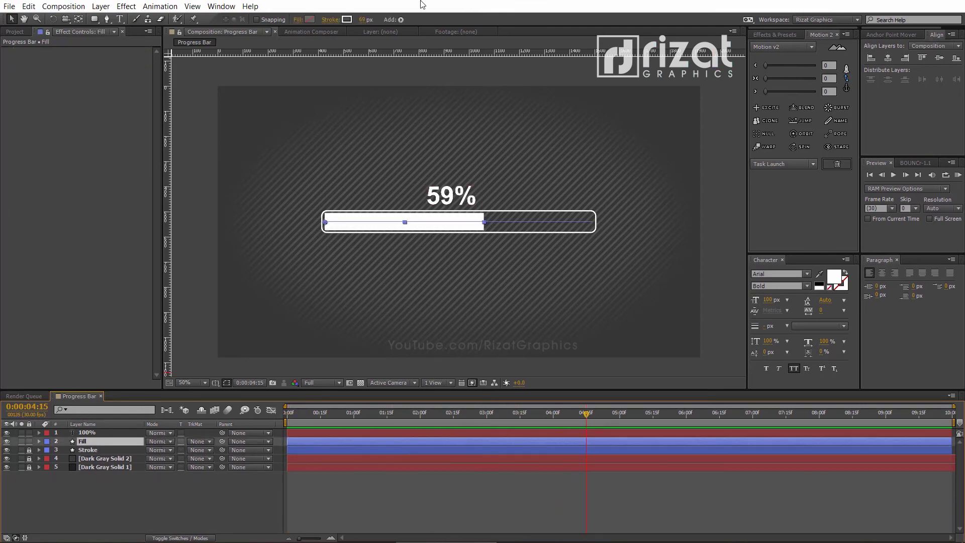
Step: Set the Fill layer's stroke colour to bright yellow (#F8D615) and preview it
click(346, 20)
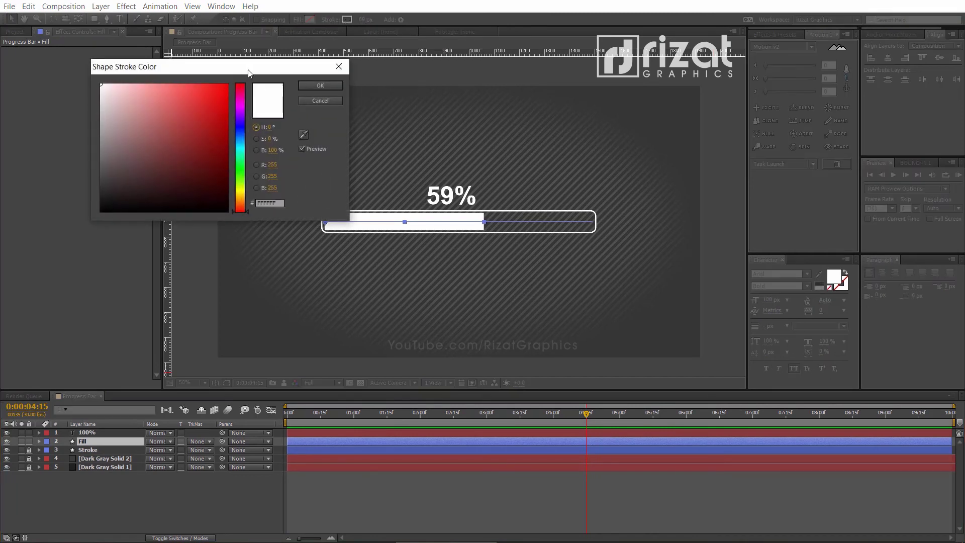
mouse_move(248, 73)
mouse_down()
mouse_move(816, 125)
mouse_move(842, 137)
mouse_up()
drag(836, 241, 833, 262)
drag(811, 221, 822, 148)
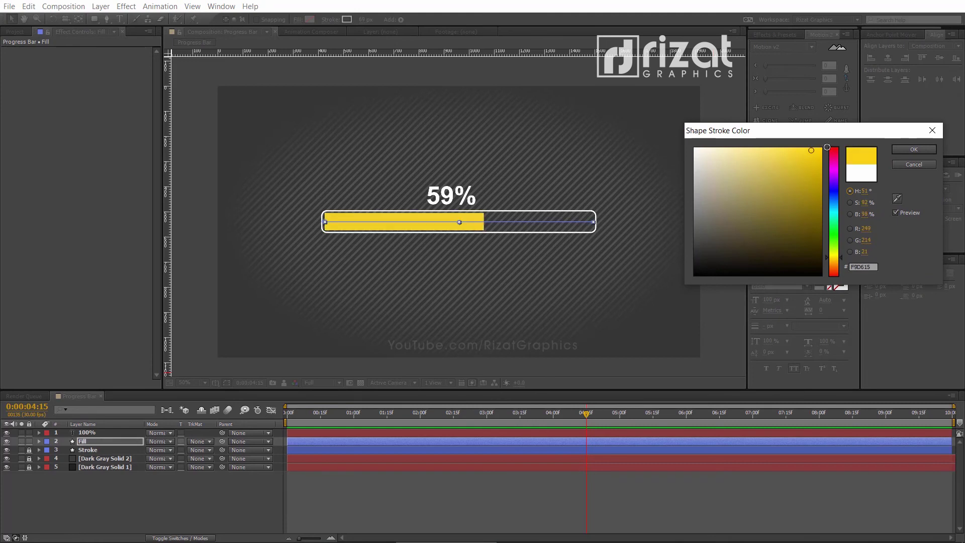
click(914, 149)
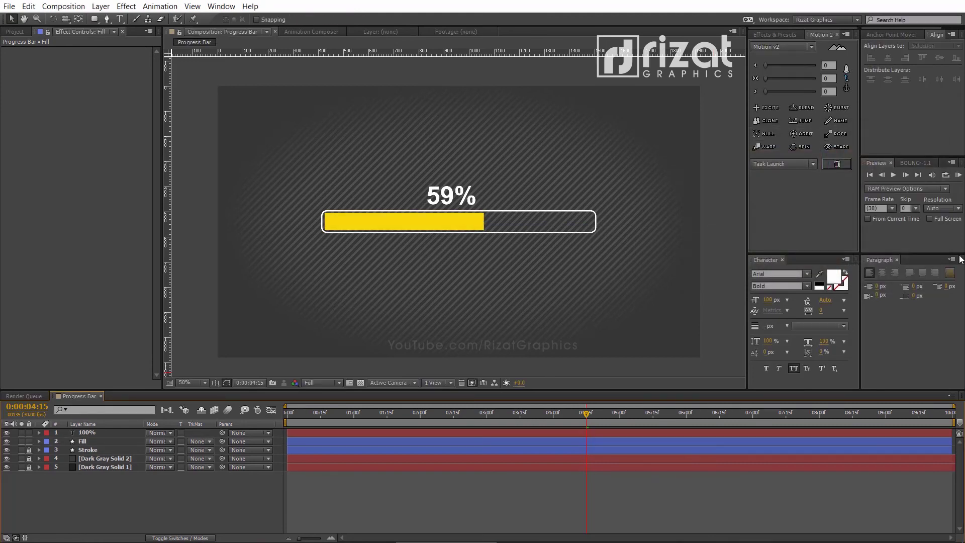
click(956, 176)
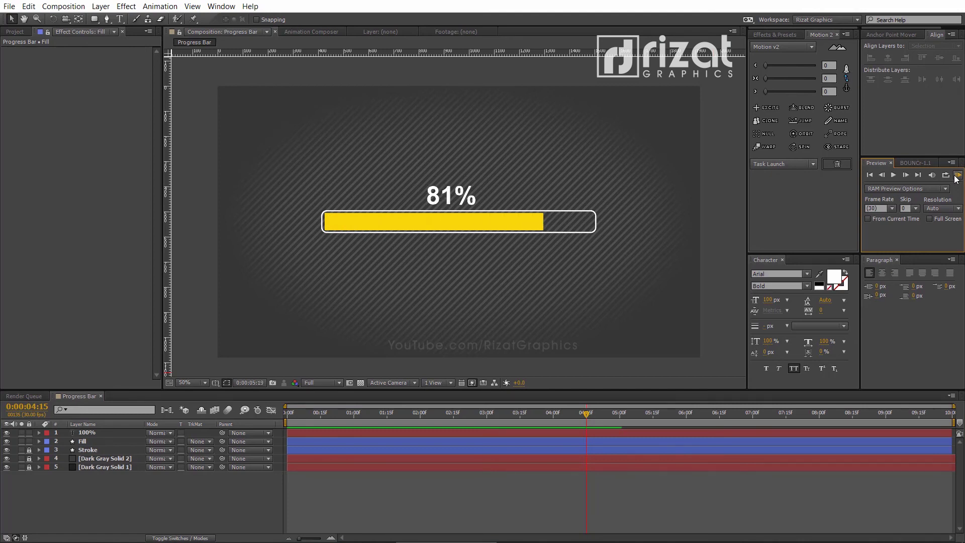
click(958, 179)
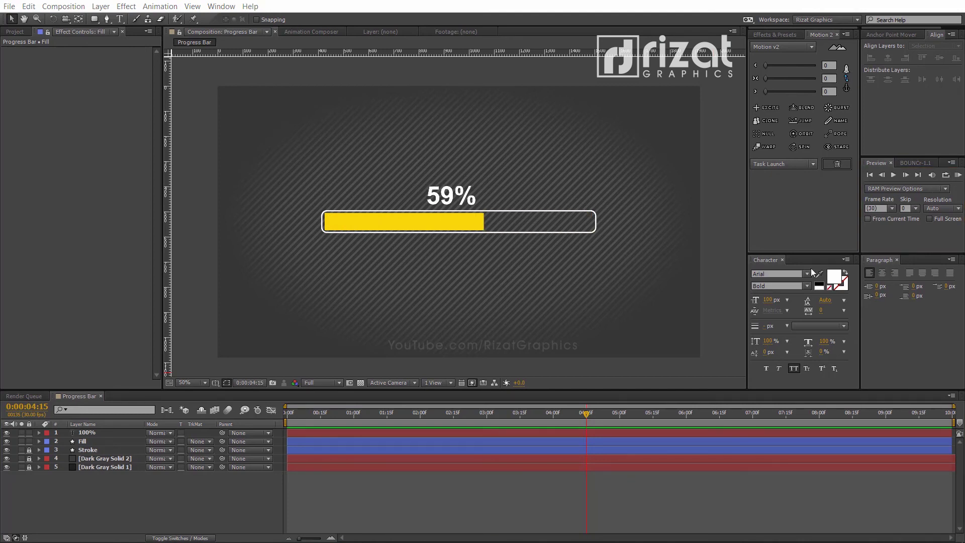
Step: Expand the Fill layer down to the Dashes property of Shape 1's Stroke 1
click(81, 441)
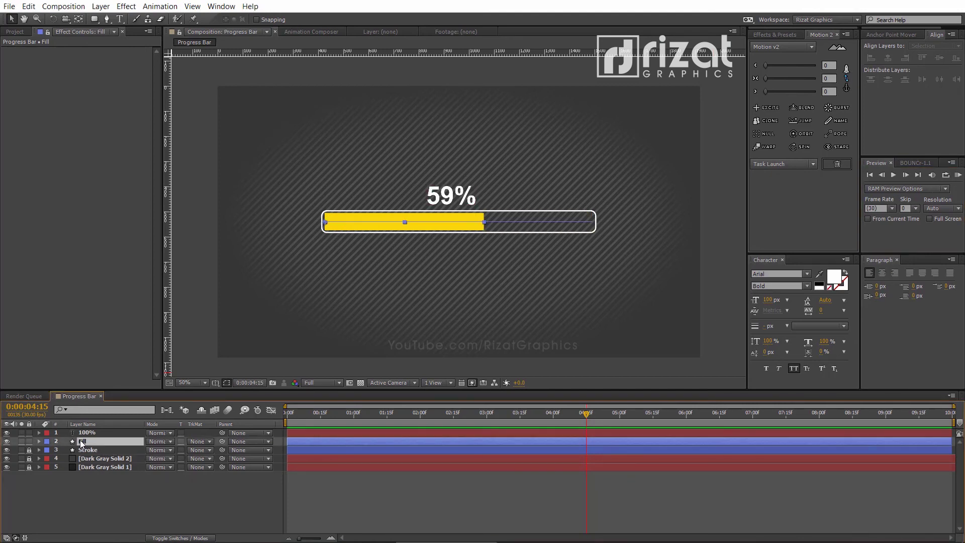
click(40, 441)
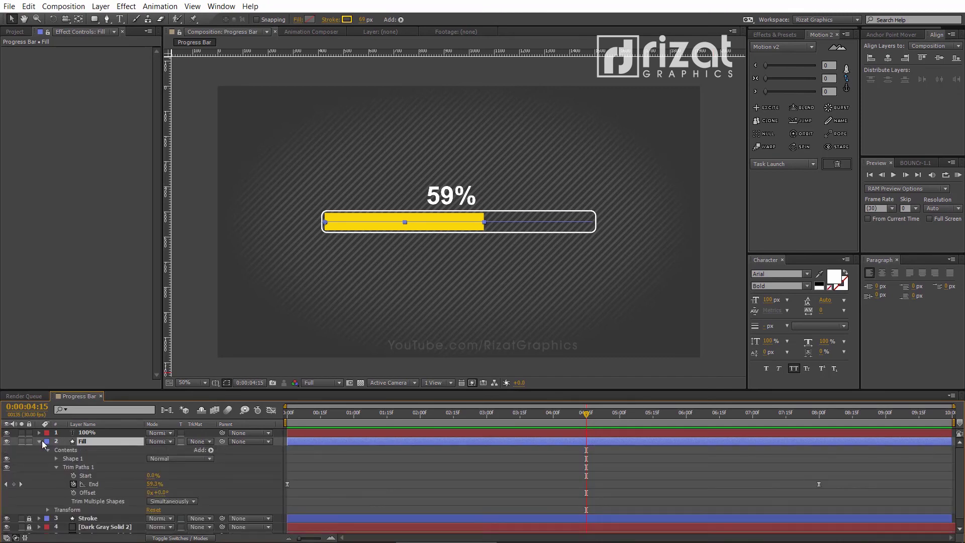
click(56, 466)
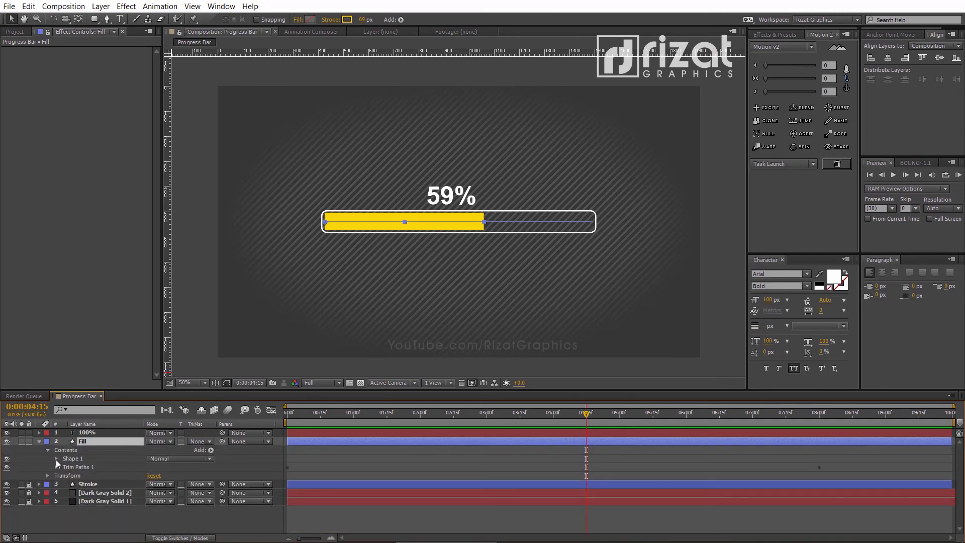
click(56, 458)
click(65, 476)
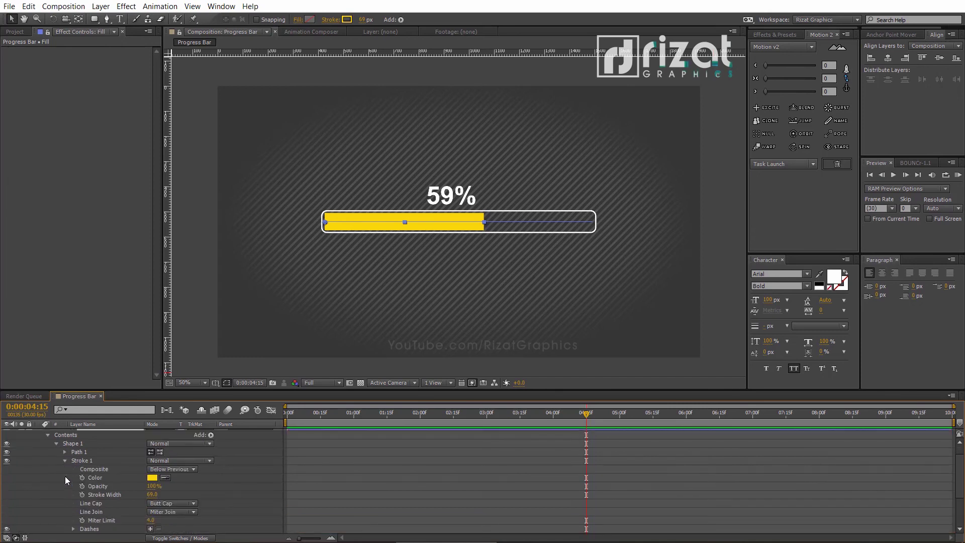
scroll(140, 510, down, 3)
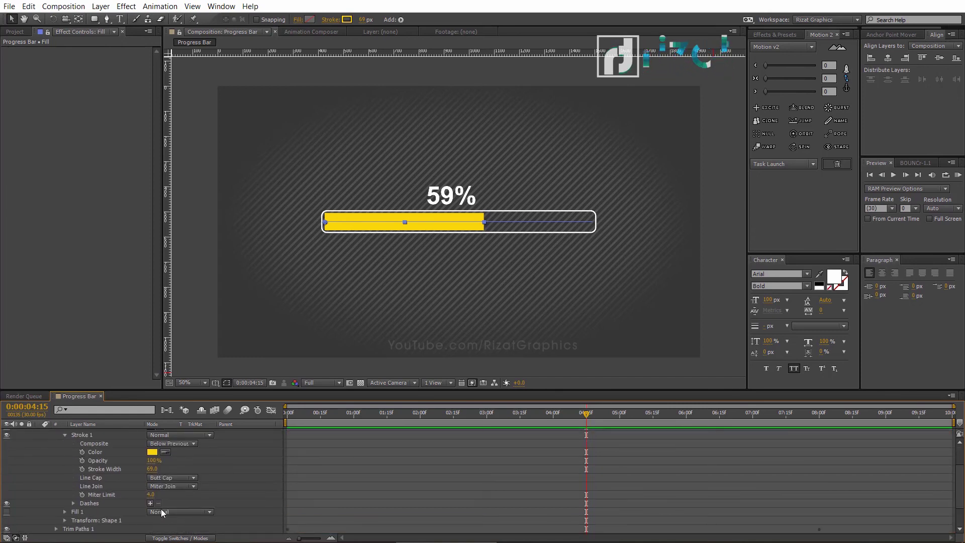
click(92, 504)
scroll(93, 506, down, 3)
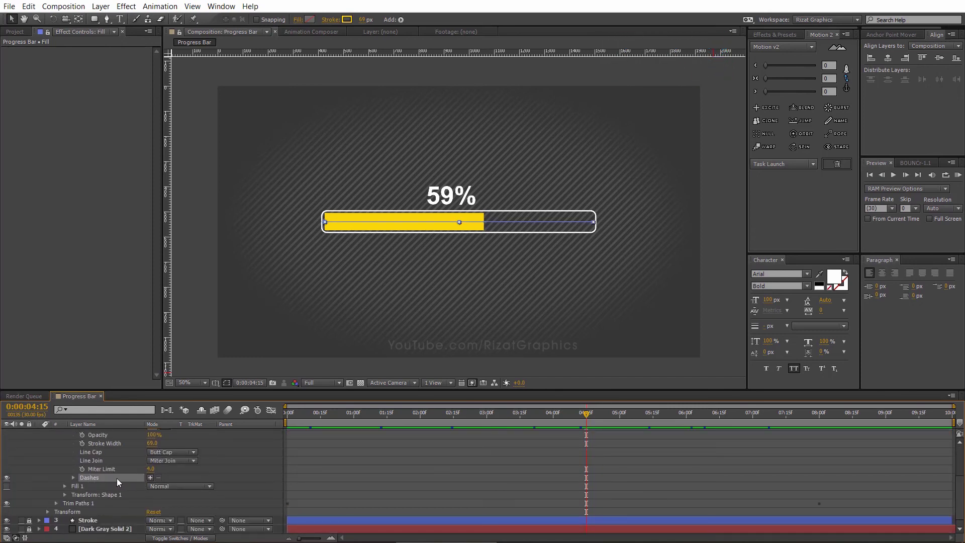
Step: Add dashes with a Dash length of 8 and preview the dashed bar
click(150, 477)
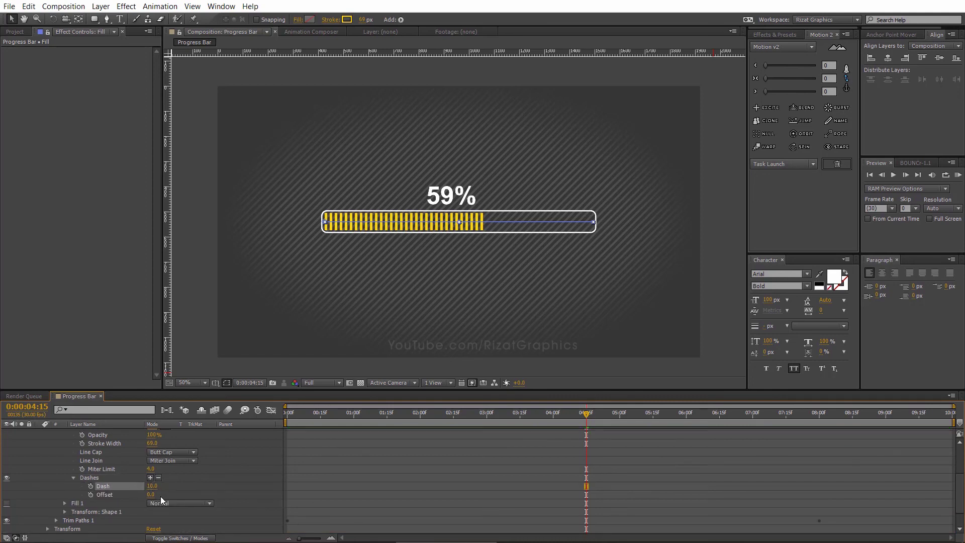
click(152, 487)
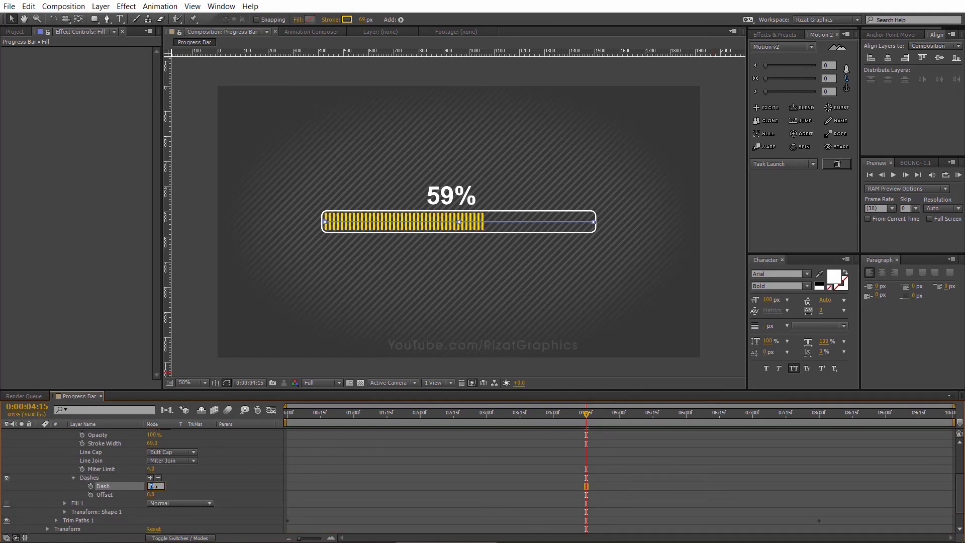
text(8)
click(273, 480)
drag(422, 413, 367, 412)
click(958, 175)
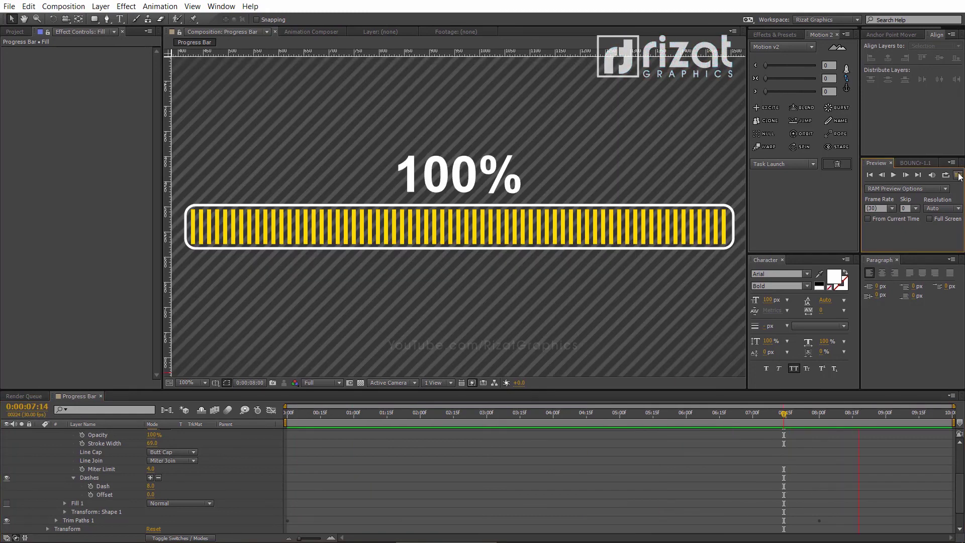
key(comma)
key(comma)
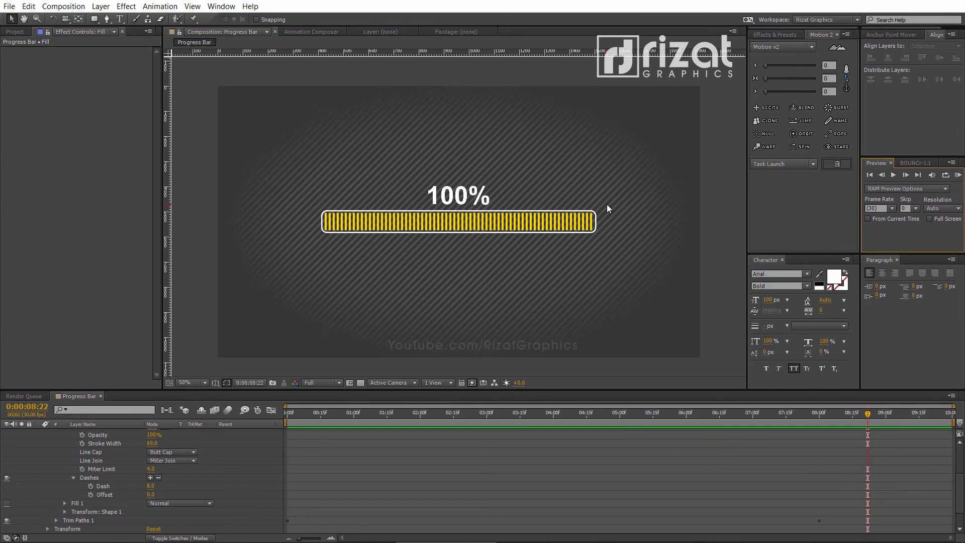
click(958, 175)
click(321, 436)
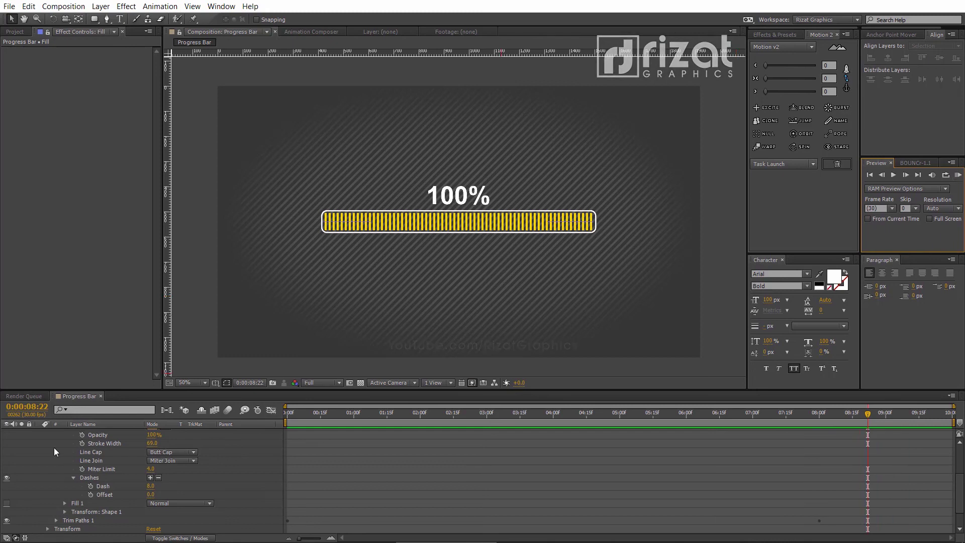